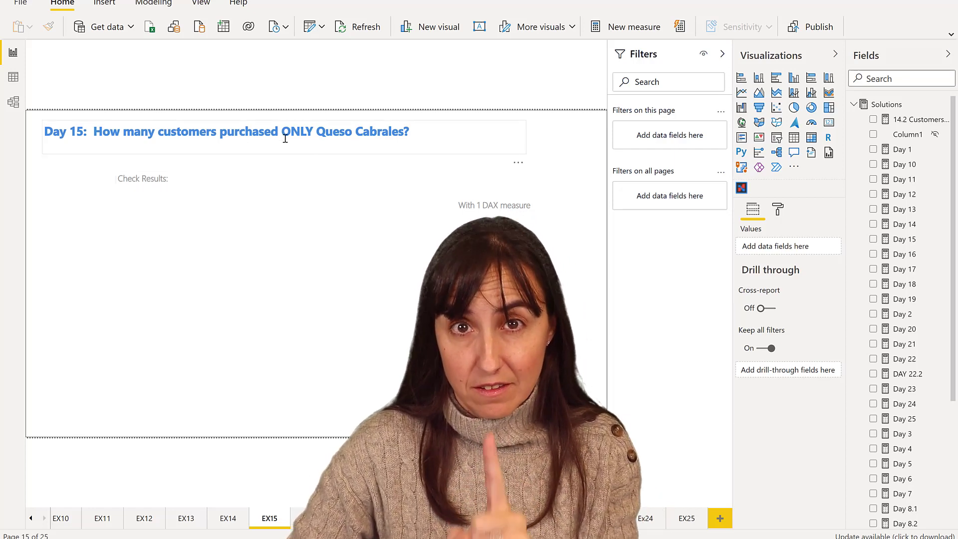
Build a table of OrderID, CustomerID and Count of ProductID from the 'order' field search.
left_click(893, 79)
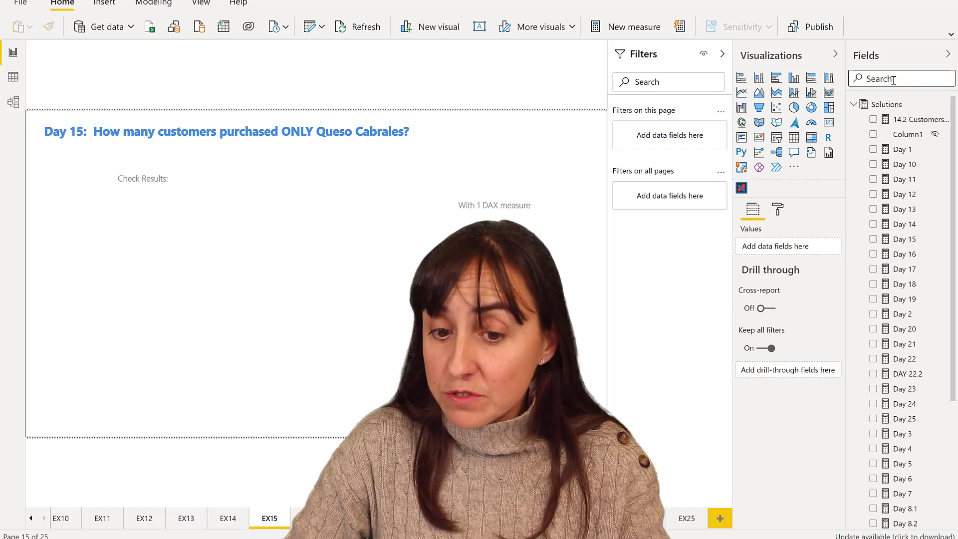
type("order")
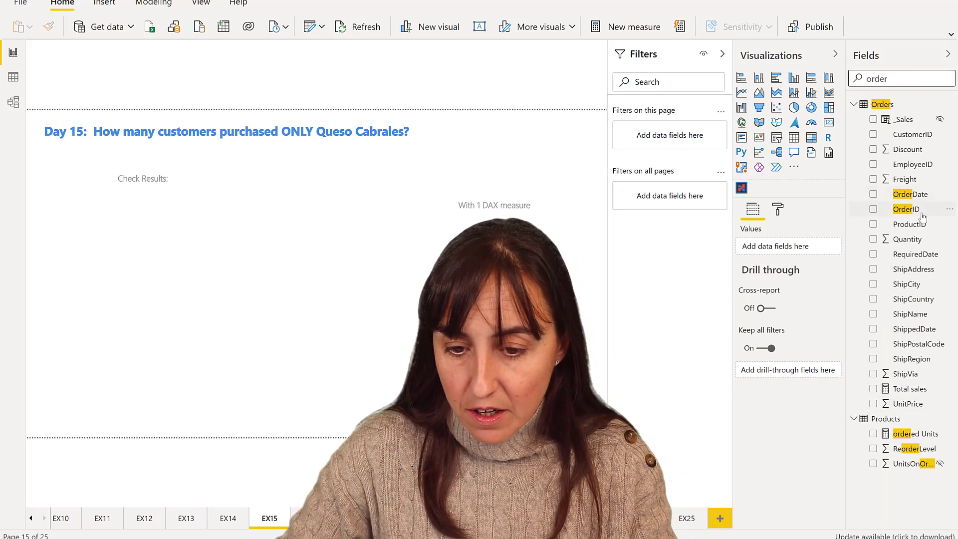
left_click_drag(921, 210, 189, 269)
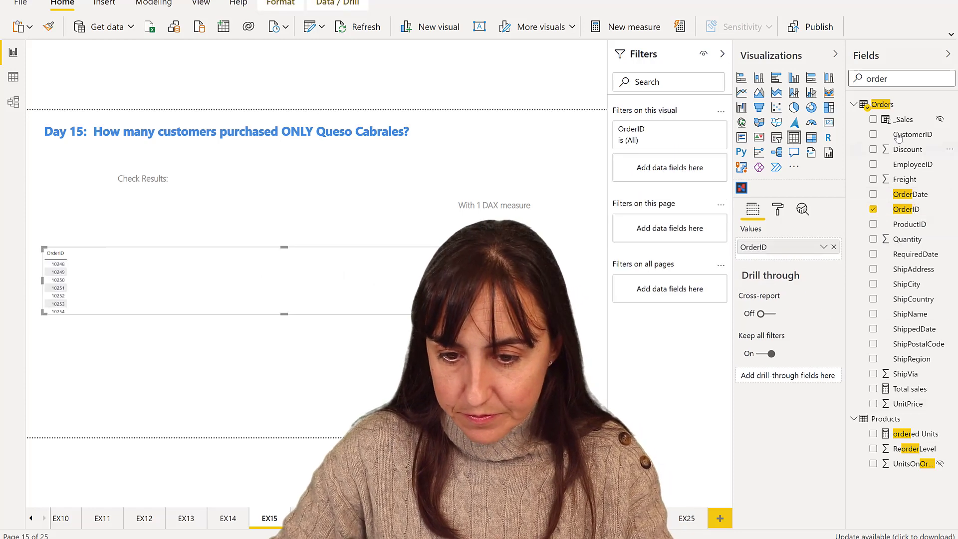
left_click_drag(913, 134, 180, 294)
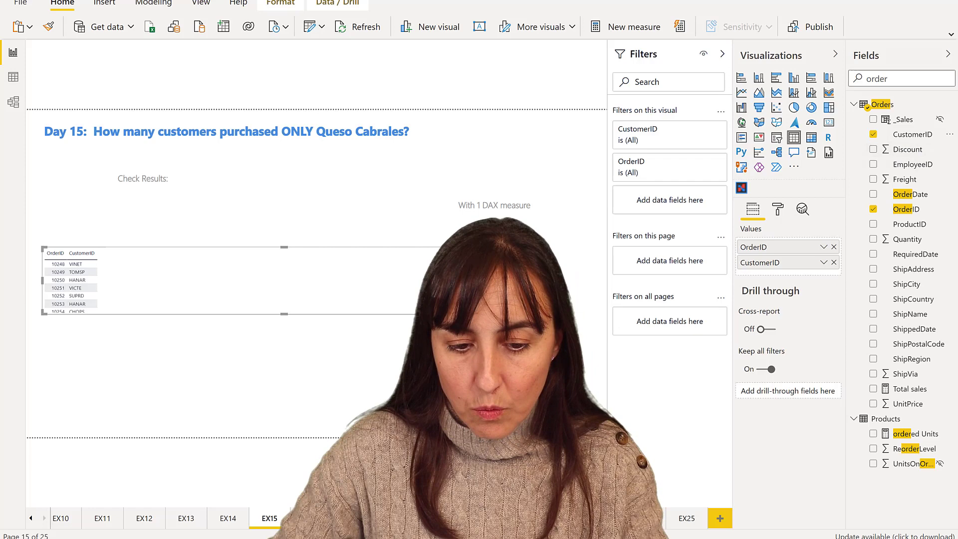
left_click_drag(526, 314, 385, 353)
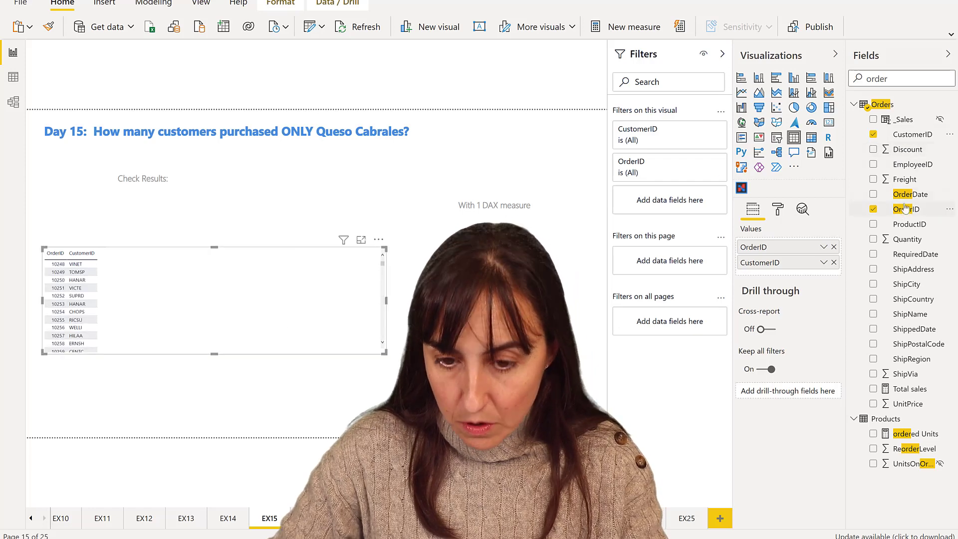
left_click_drag(916, 227, 335, 297)
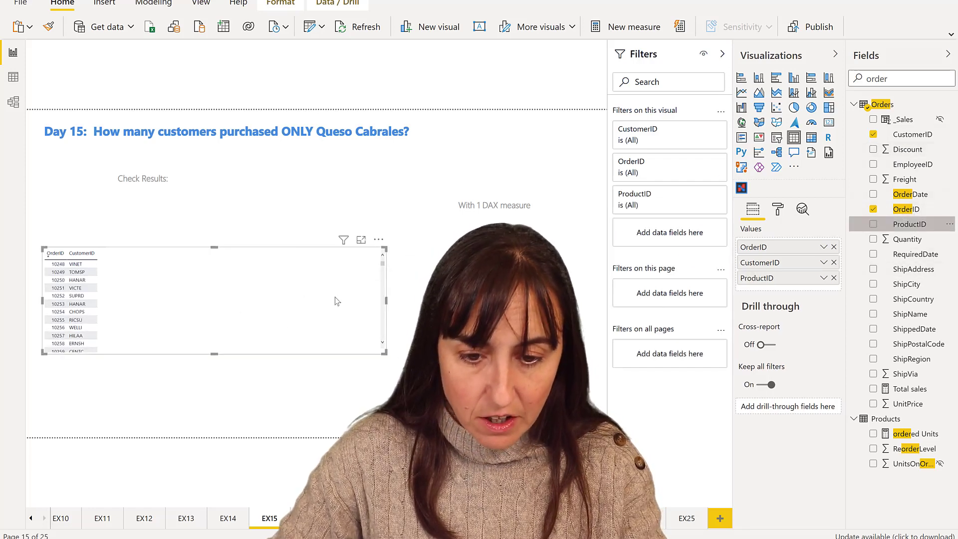
left_click(824, 278)
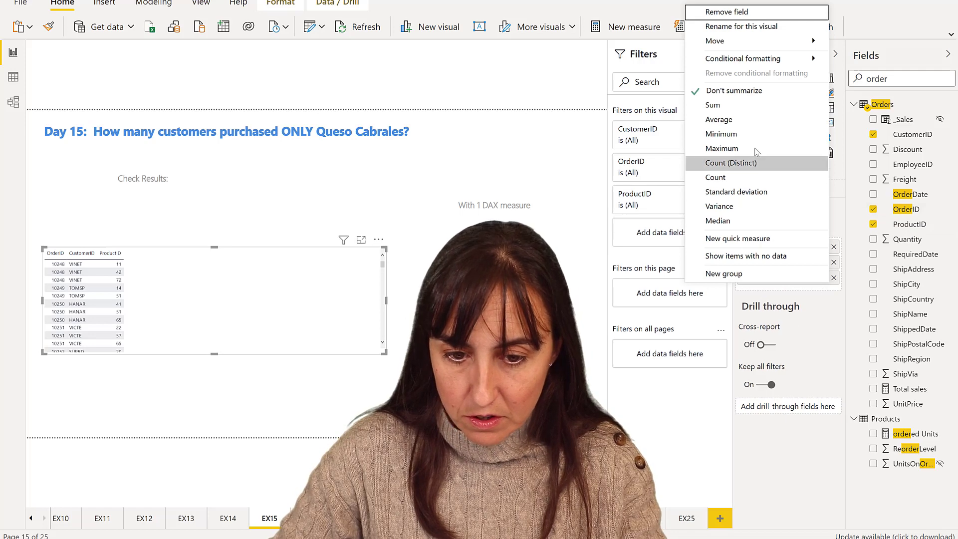
left_click(723, 183)
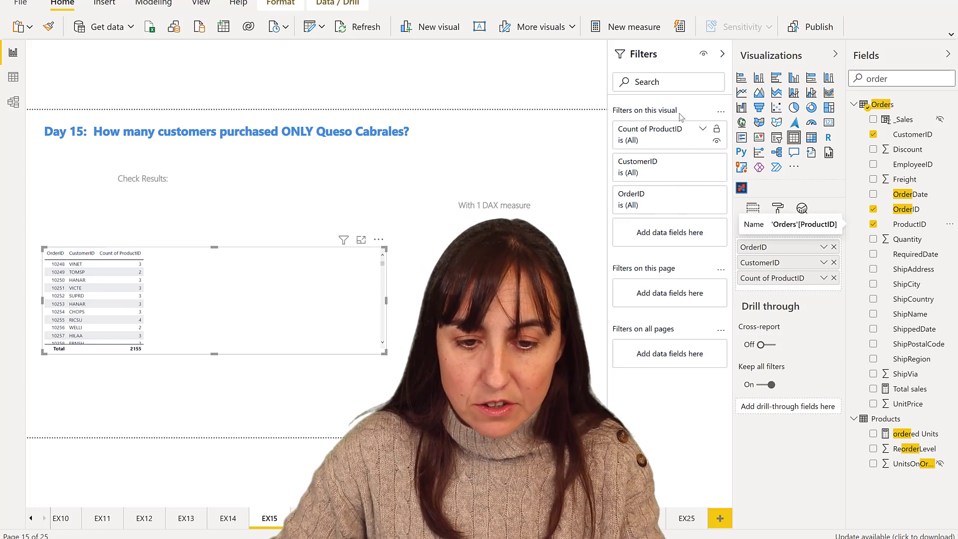
Filter the table so Count of ProductID equals 1.
left_click(703, 130)
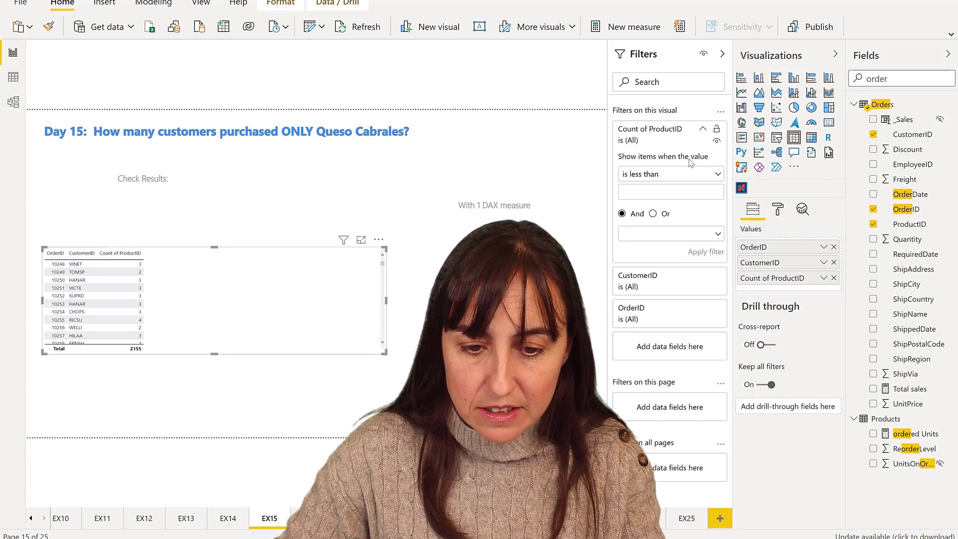
left_click(664, 175)
left_click(637, 252)
left_click(649, 192)
type("1")
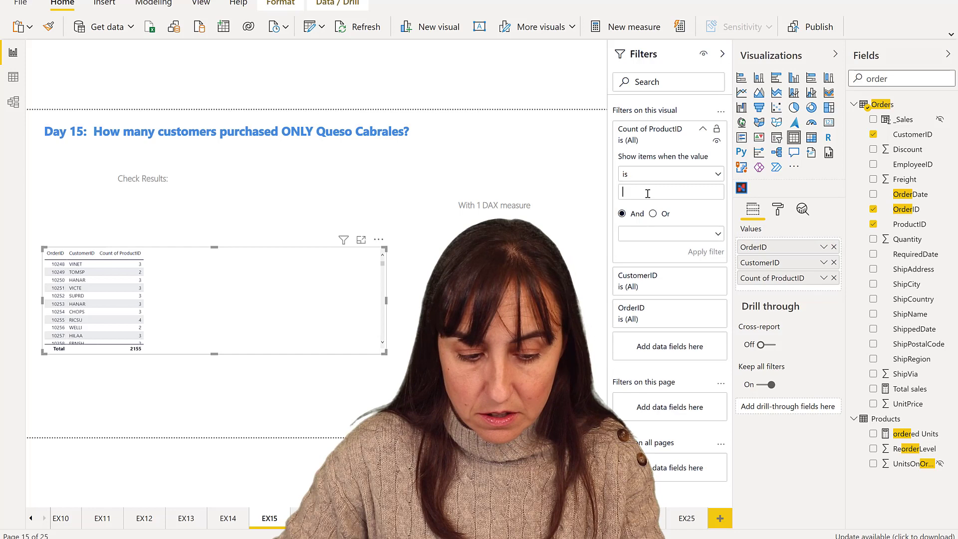
left_click(699, 253)
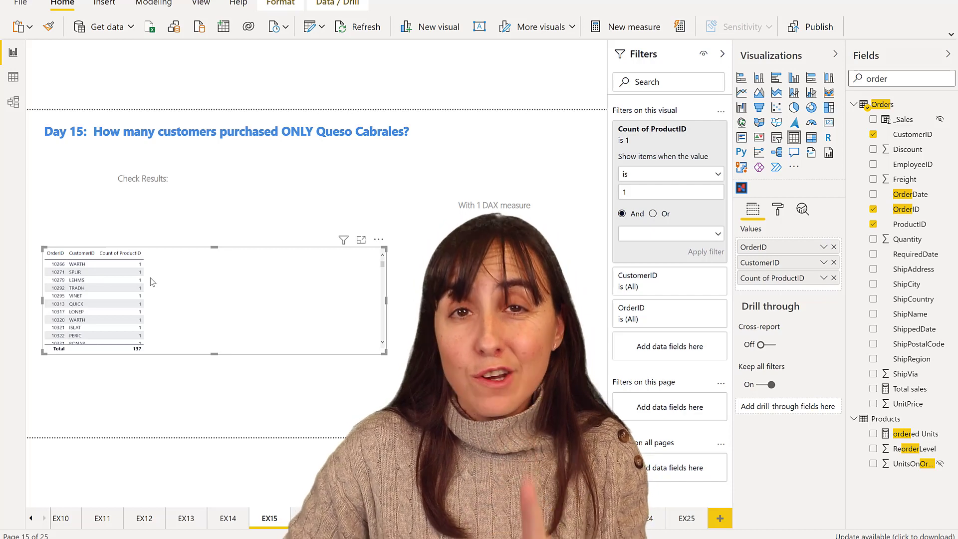
Resize and reposition the filtered table on the report page.
left_click_drag(384, 352, 259, 363)
left_click_drag(198, 348, 222, 341)
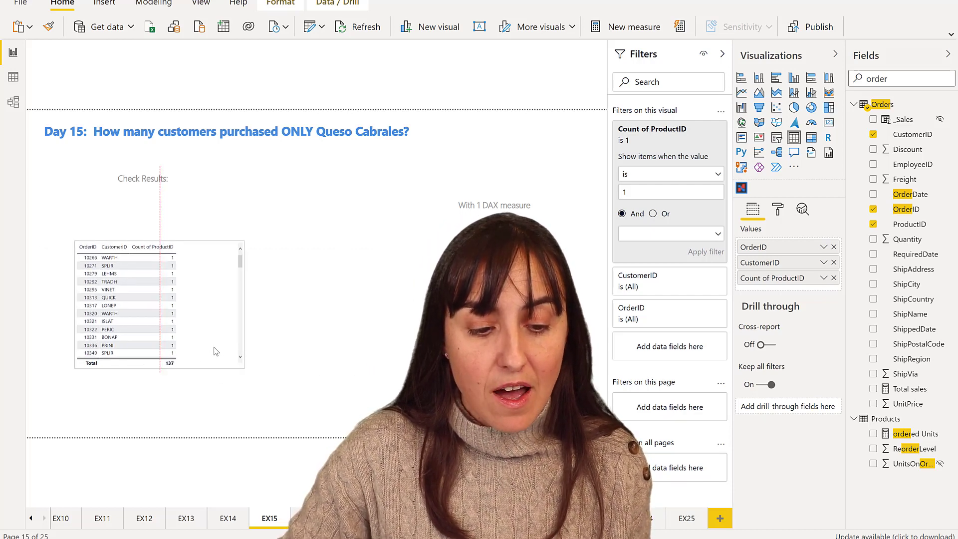
left_click_drag(215, 304, 195, 311)
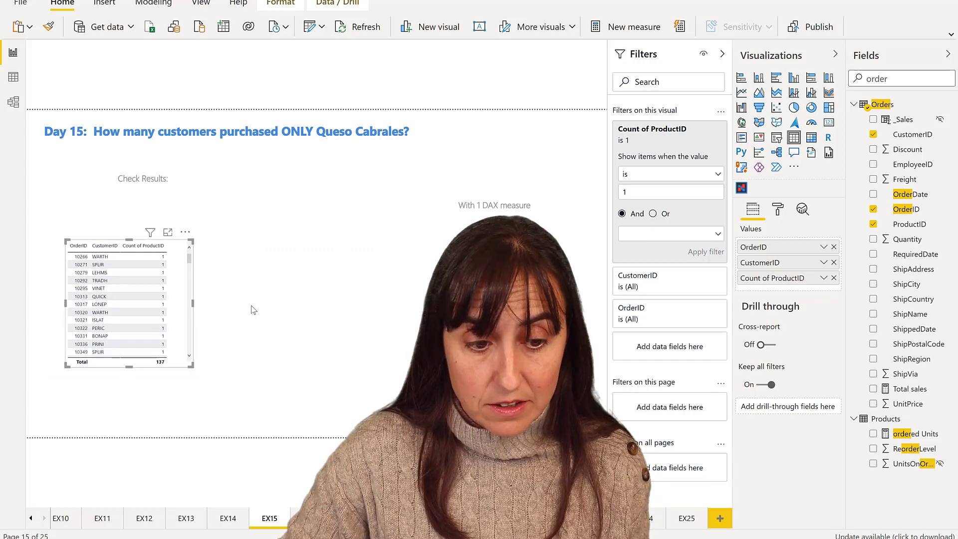
left_click(554, 222)
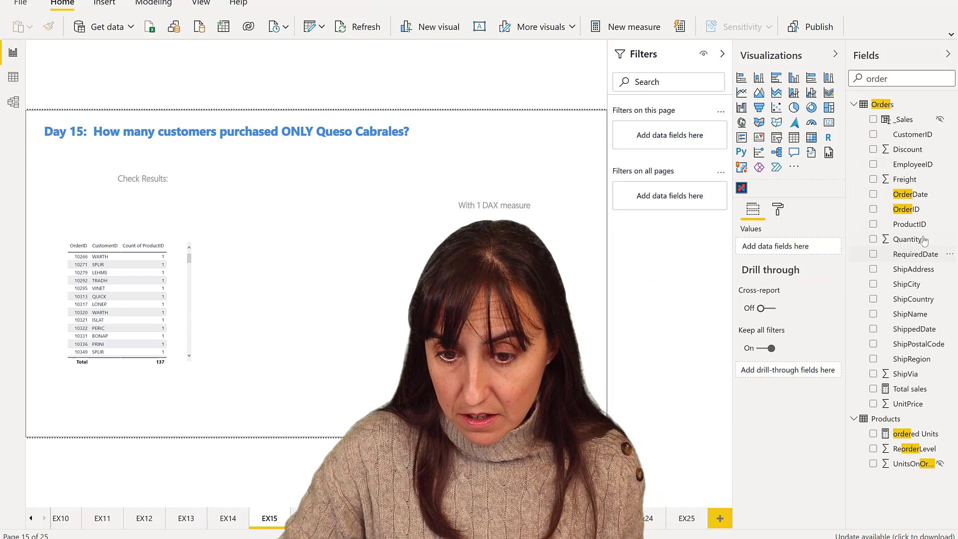
Create a CustomerID and ProductID table filtered to ProductID equals 11.
left_click_drag(912, 134, 263, 280)
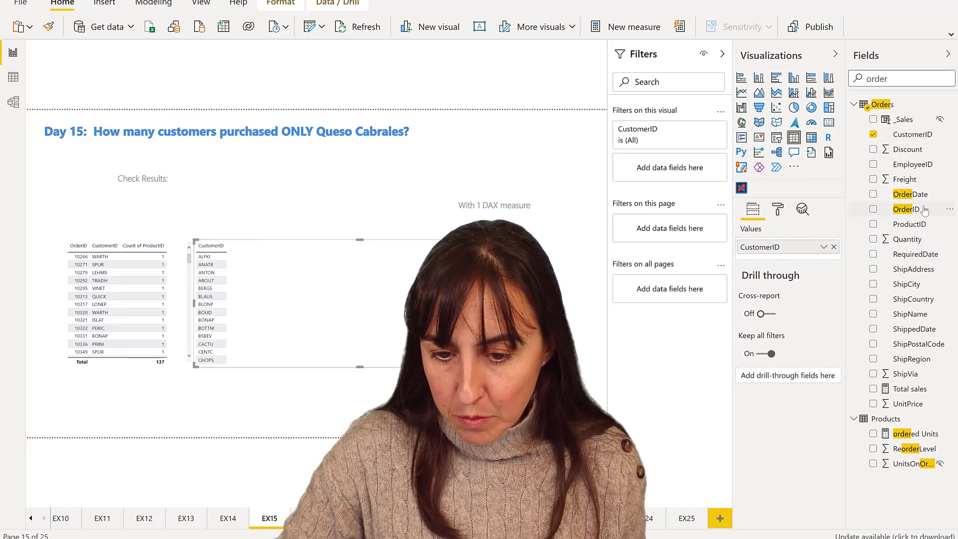
left_click_drag(909, 224, 307, 292)
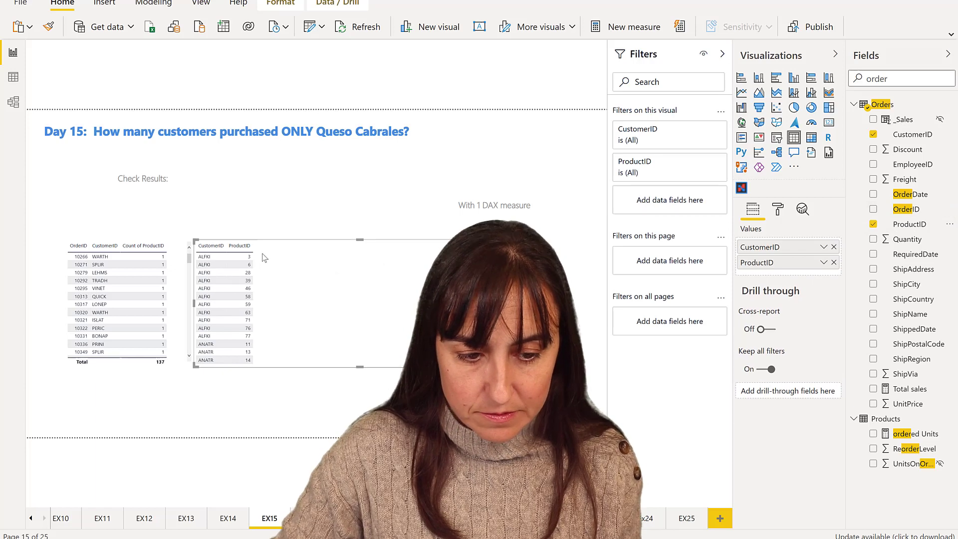
left_click(702, 174)
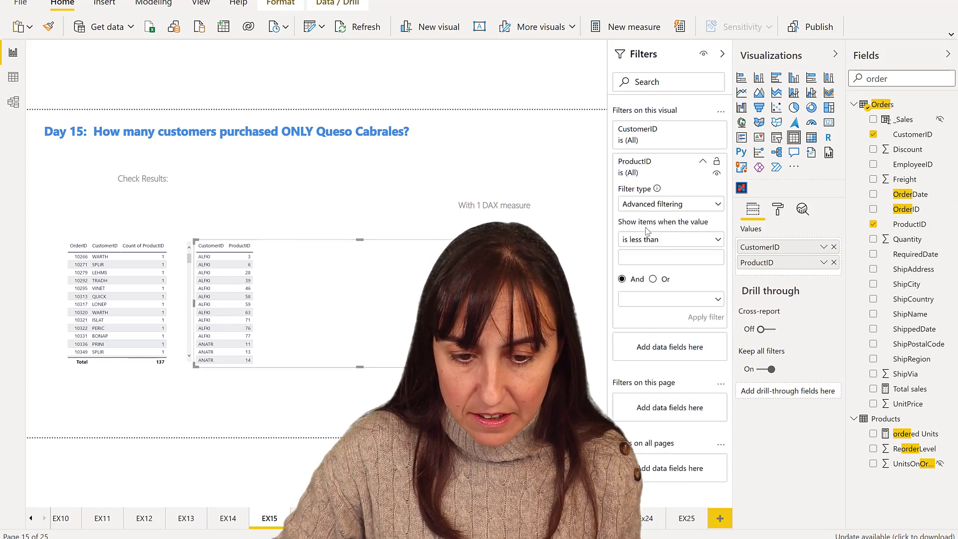
left_click(656, 242)
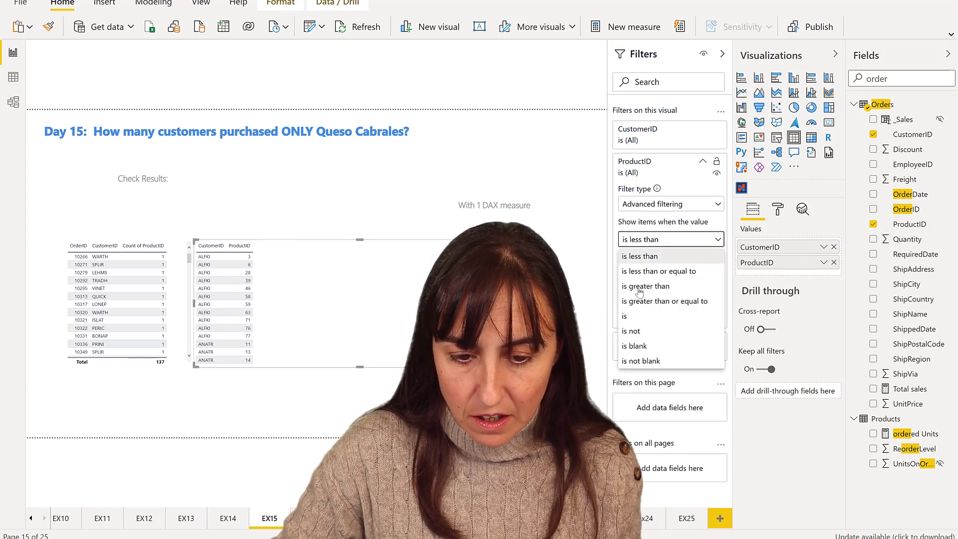
left_click(648, 314)
left_click(655, 259)
type("11")
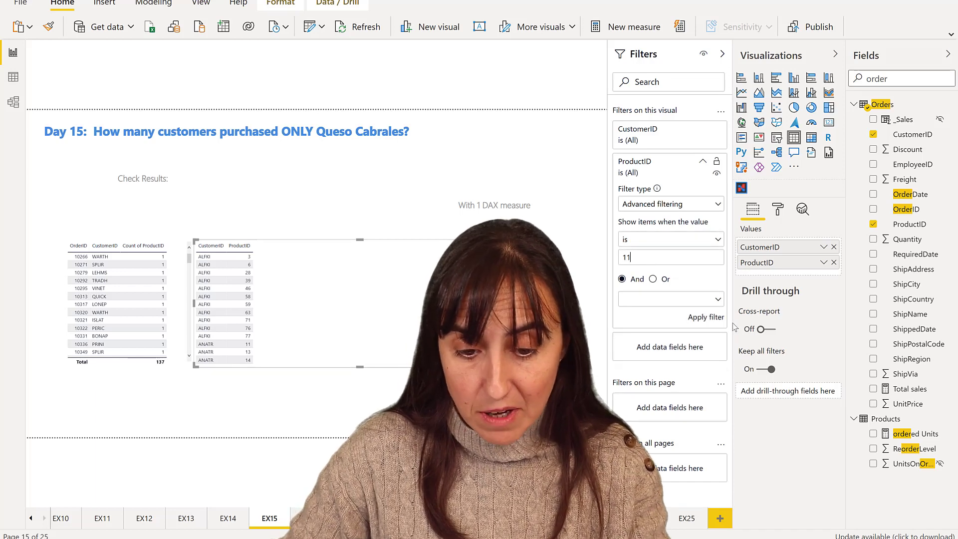
left_click(710, 318)
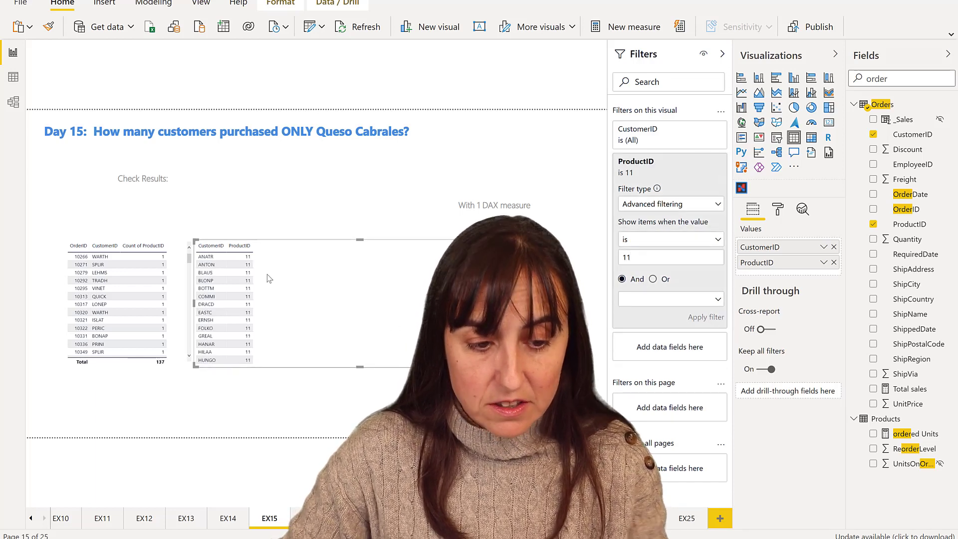
Search 'order' again, add OrderID to the ProductID 11 table and resize it.
scroll(255, 336, "down", 5)
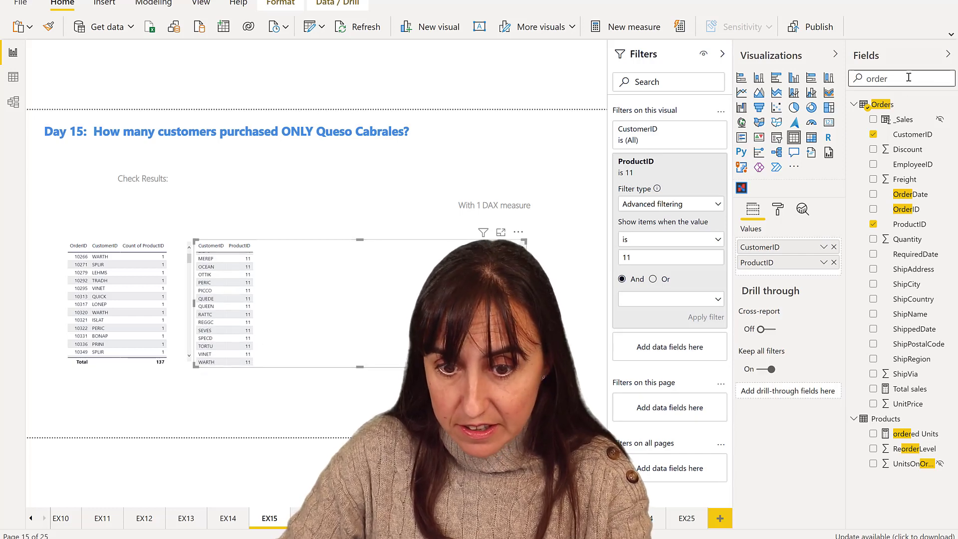
left_click_drag(912, 79, 829, 79)
type("order")
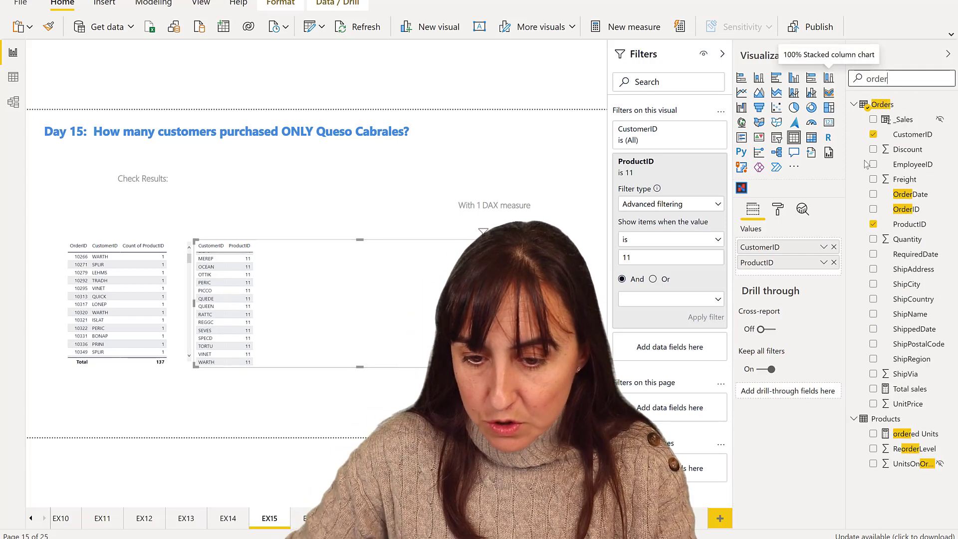
left_click_drag(906, 209, 334, 345)
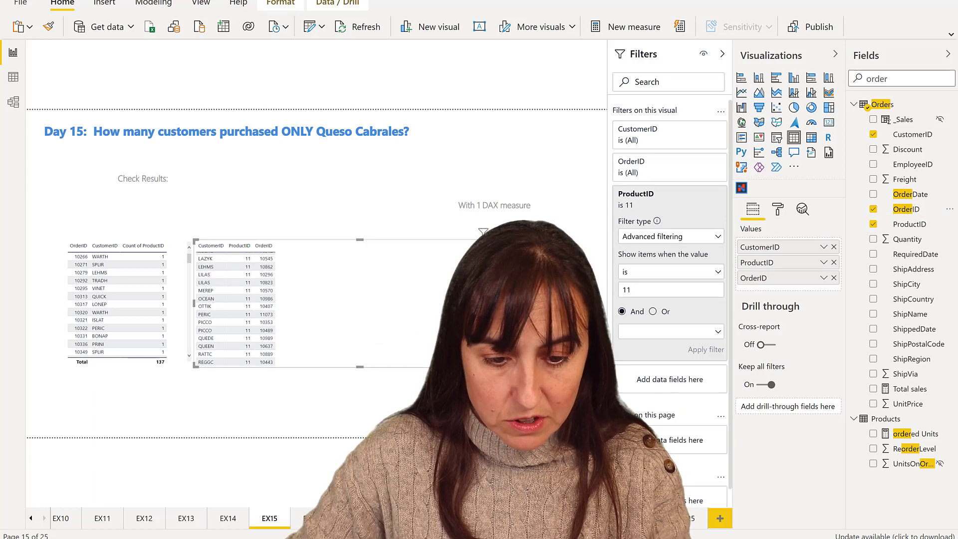
left_click_drag(525, 367, 374, 416)
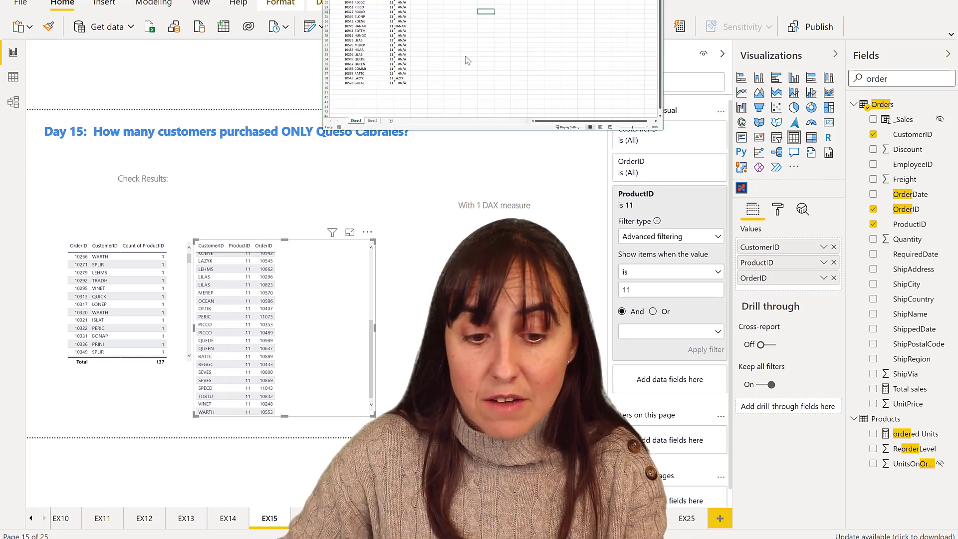
Check the Excel workbook: Sheet2's single-product orders and Sheet1's VLOOKUP results in D2.
left_click(465, 56)
double_click(631, 118)
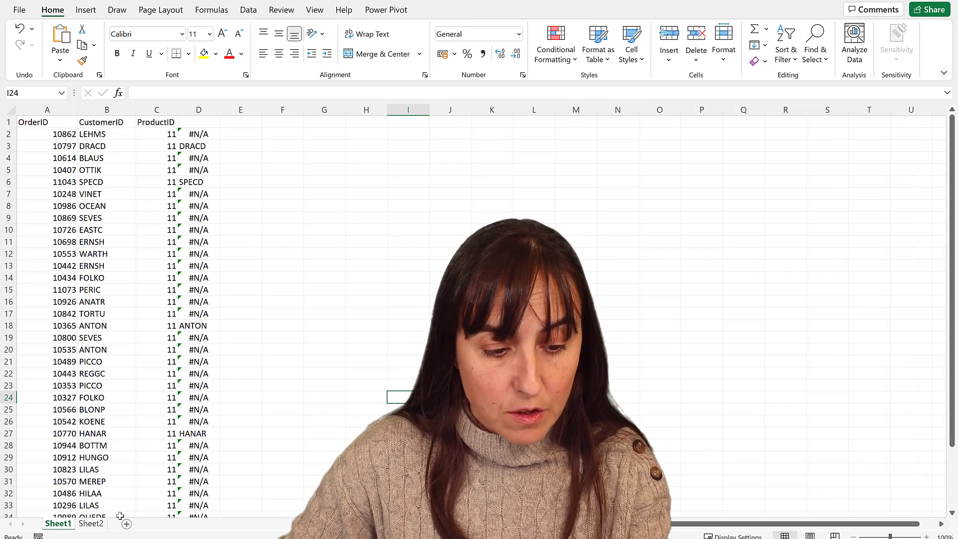
left_click(95, 525)
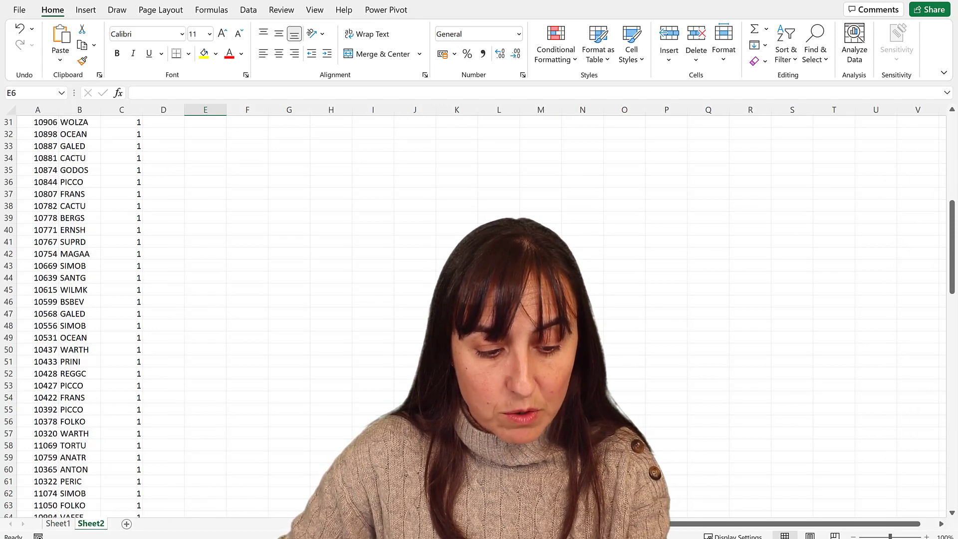
left_click(58, 523)
left_click(198, 134)
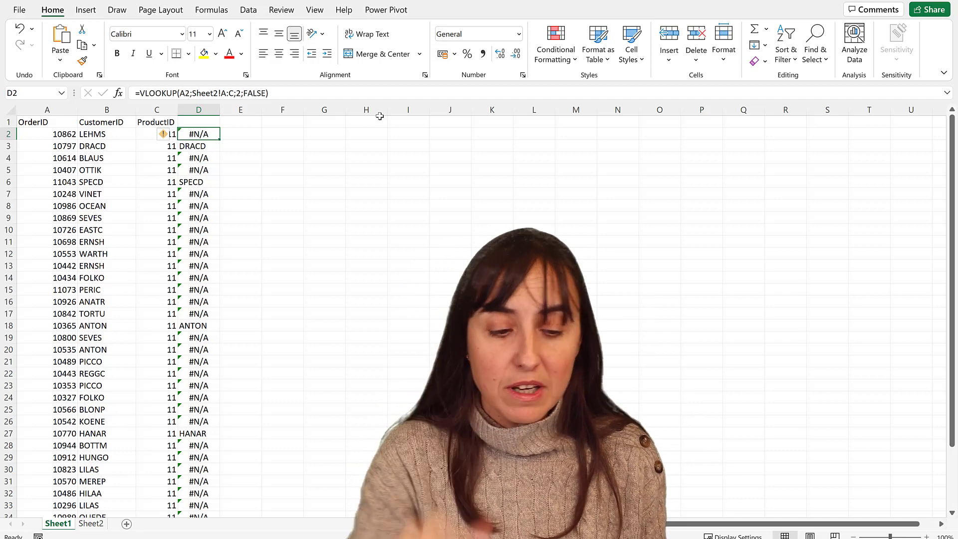
left_click(278, 205)
scroll(267, 256, "down", 5)
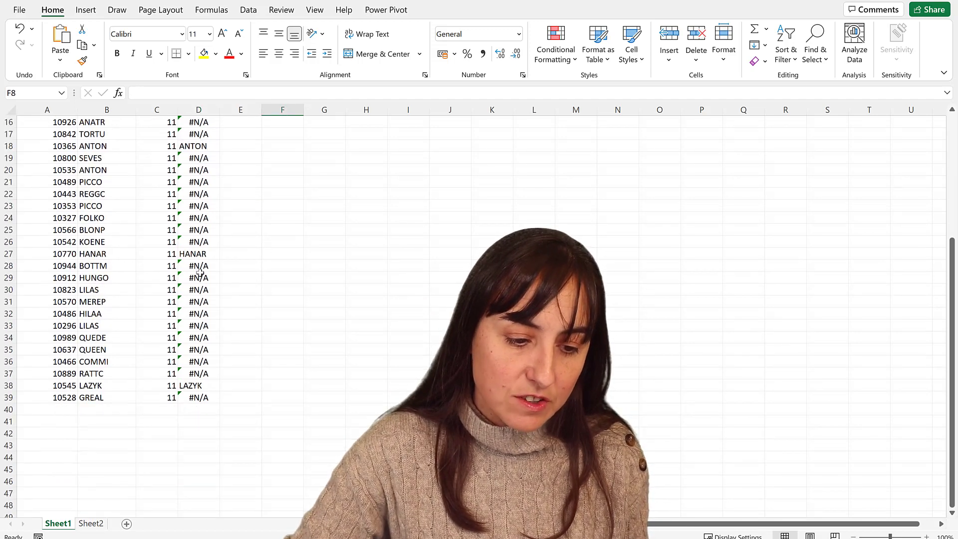
scroll(199, 272, "up", 5)
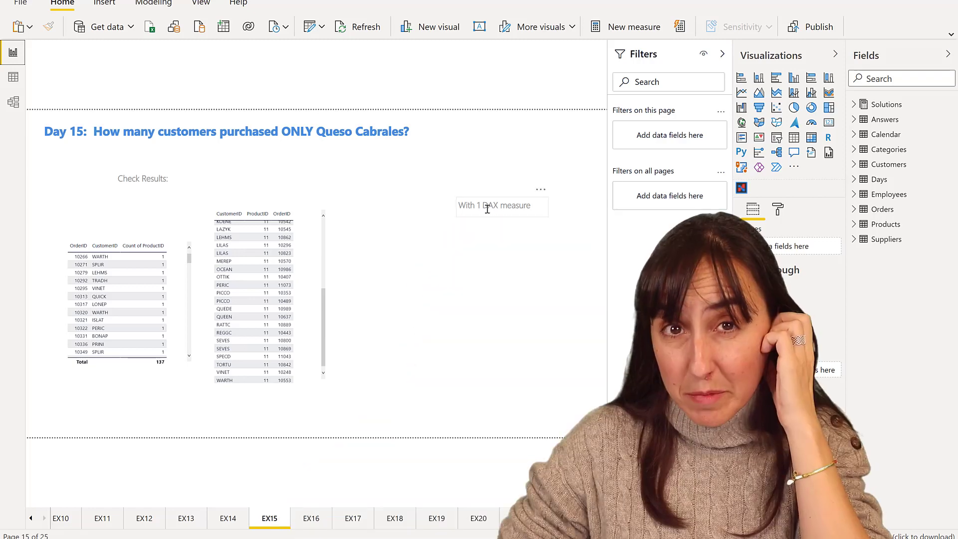
In Data view, begin the new table formula with VAR singleOrder =.
left_click(13, 79)
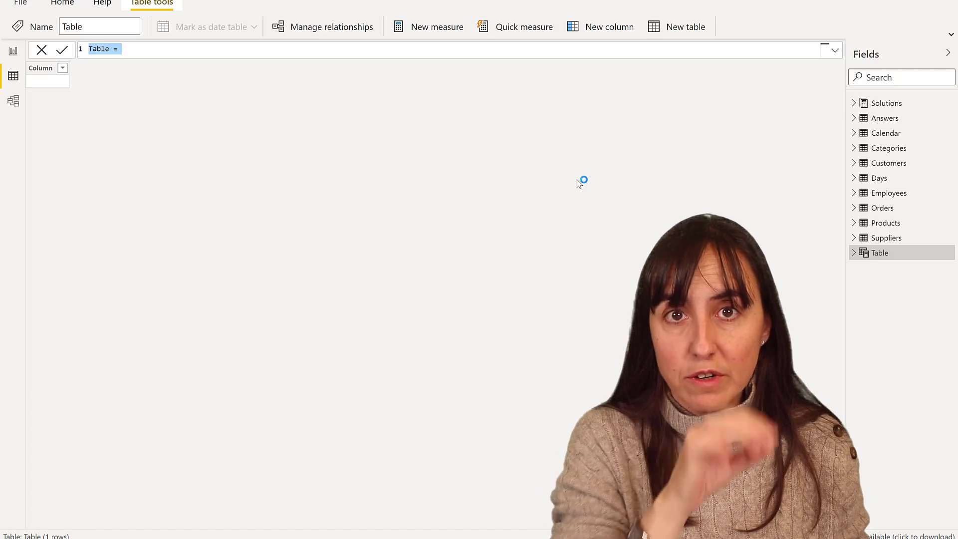
key("End")
key("shift+Return")
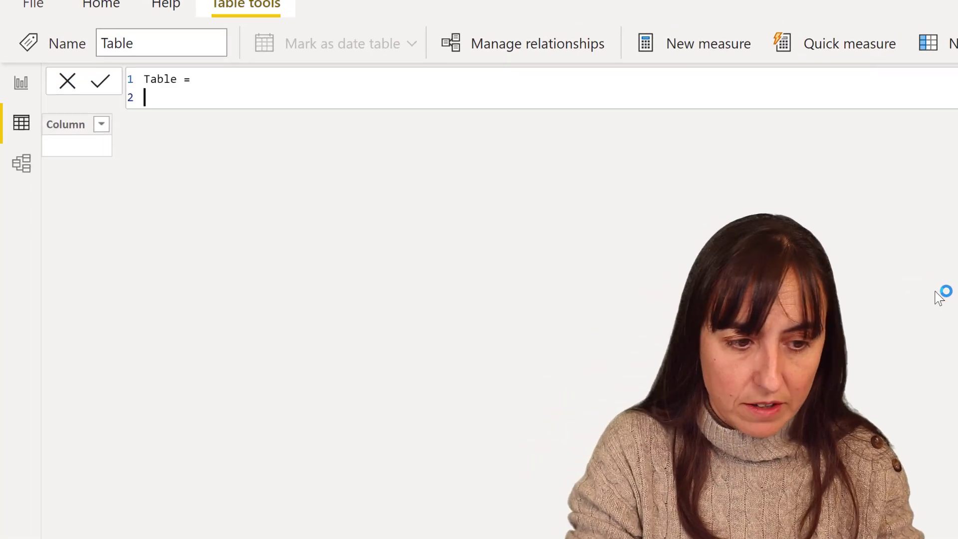
type("VAR")
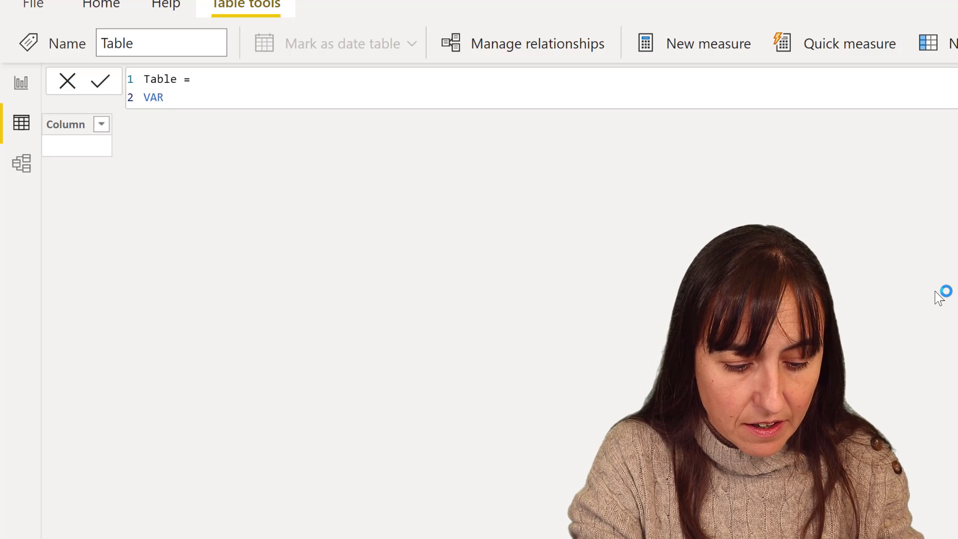
type(" sin")
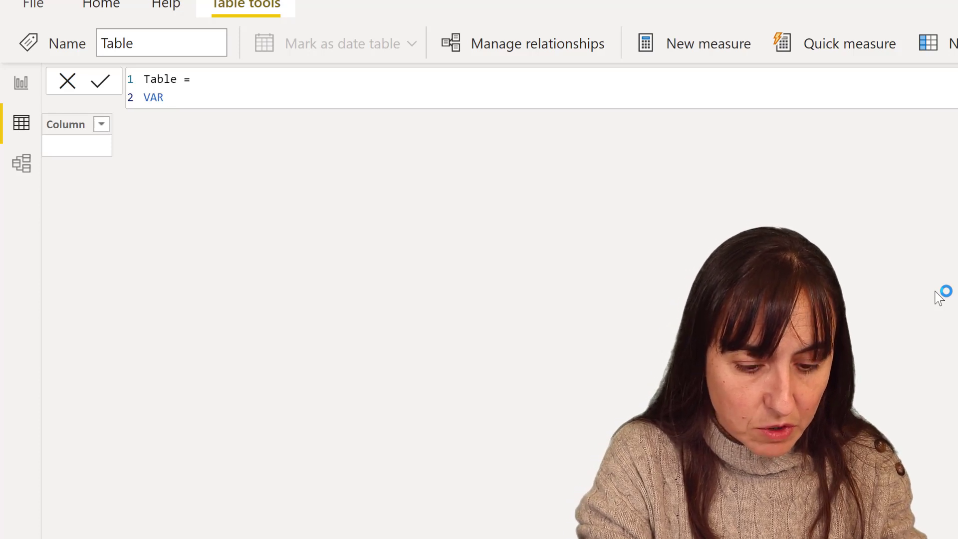
type("gle")
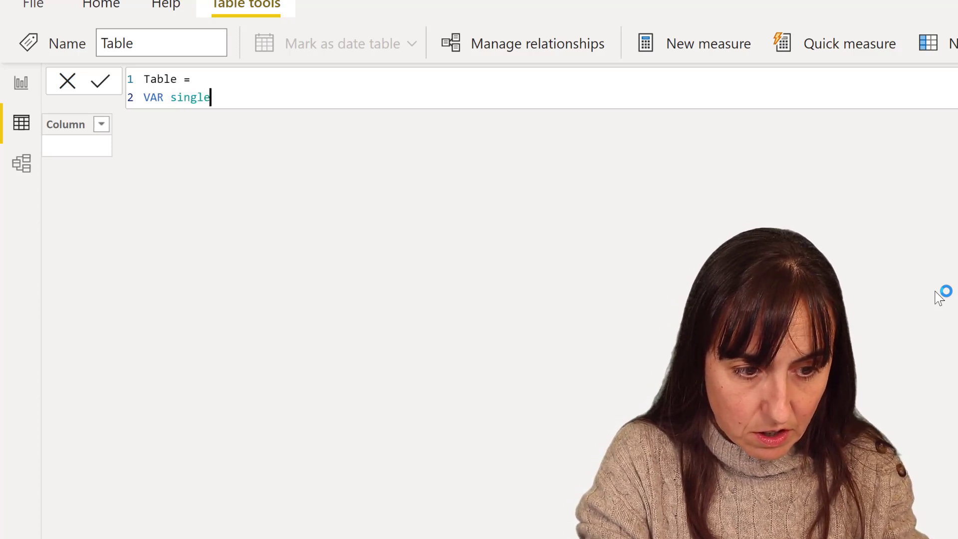
type("Order ")
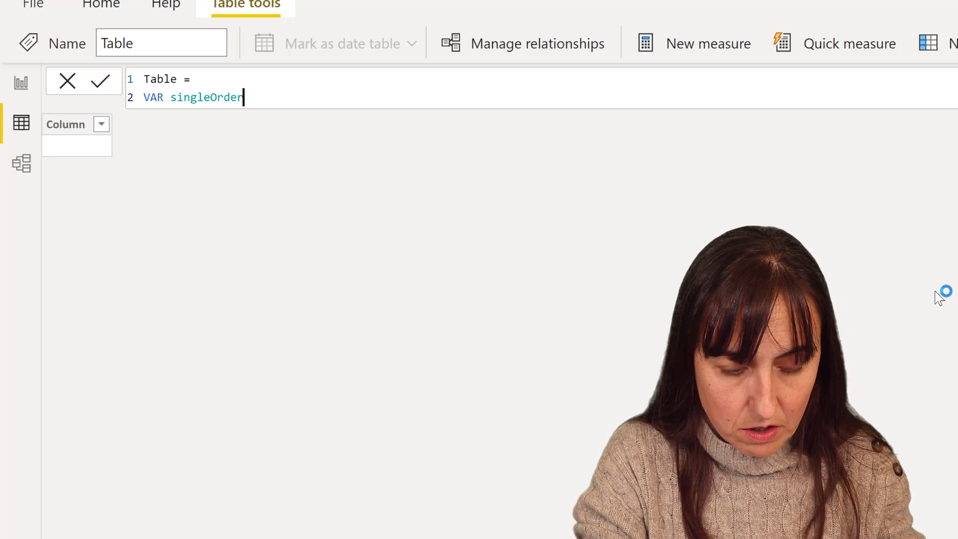
type("=")
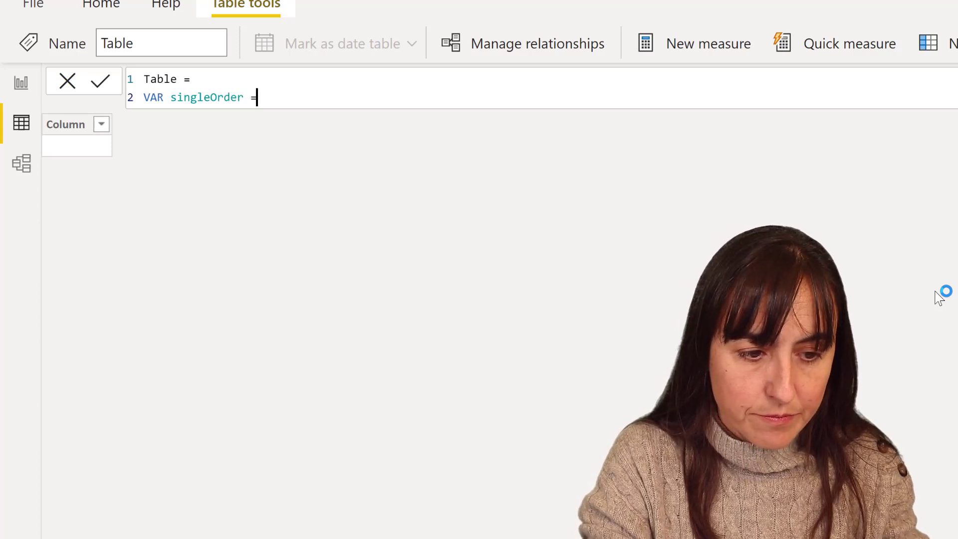
Start SUMMARIZE over Orders grouped by Orders[OrderID] and Orders[CustomerID].
key("Return")
type("sum")
key("Down")
key("Tab")
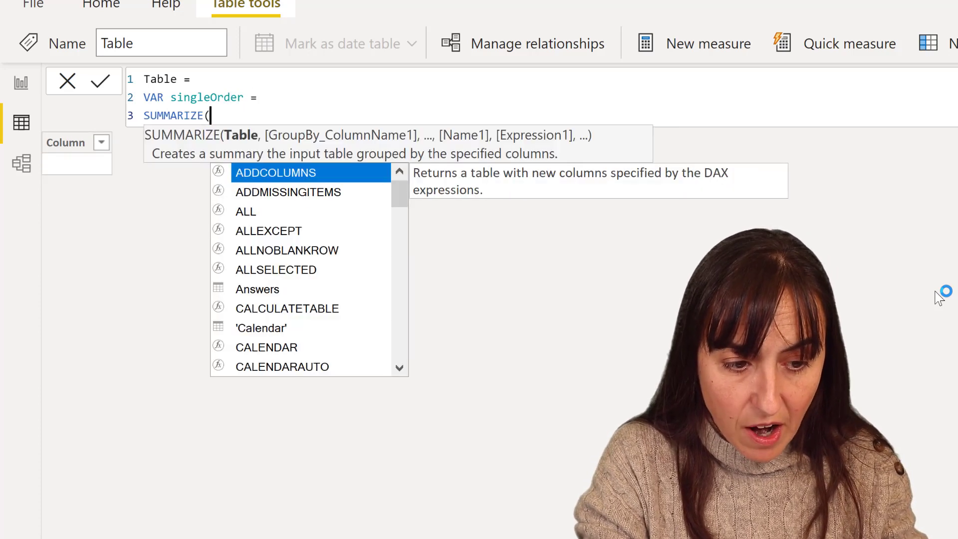
type("or")
key("Tab")
type(", order")
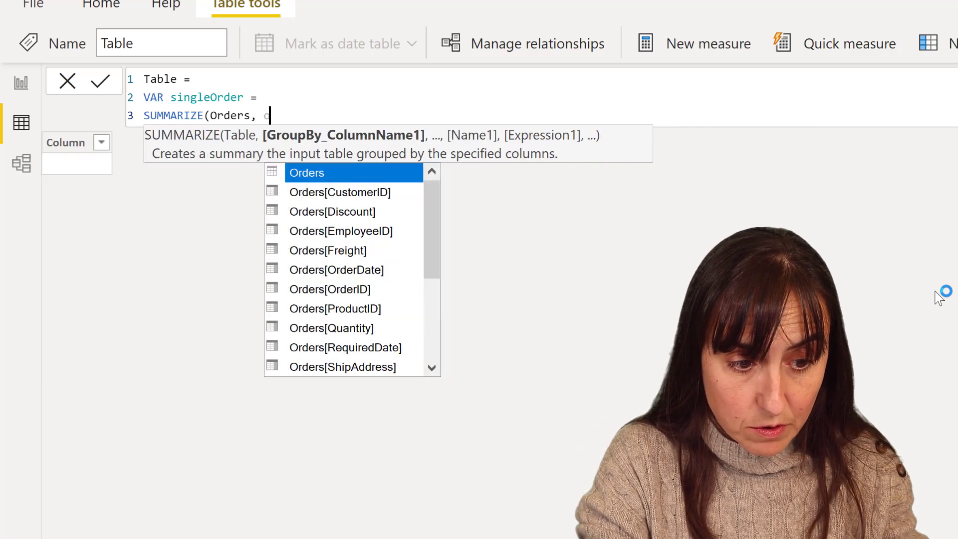
key("Down")
key("Down")
key("Down")
key("Down")
key("Down")
key("Down")
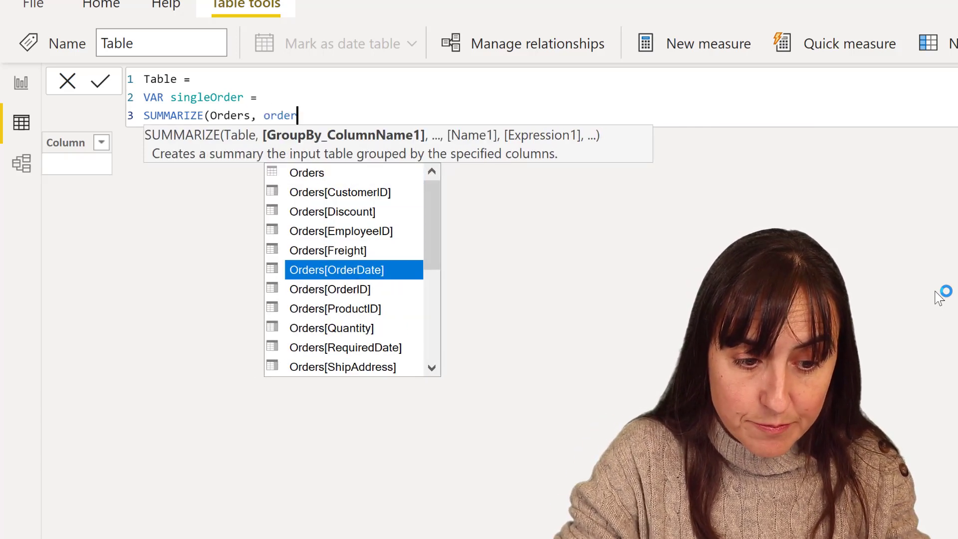
key("Tab")
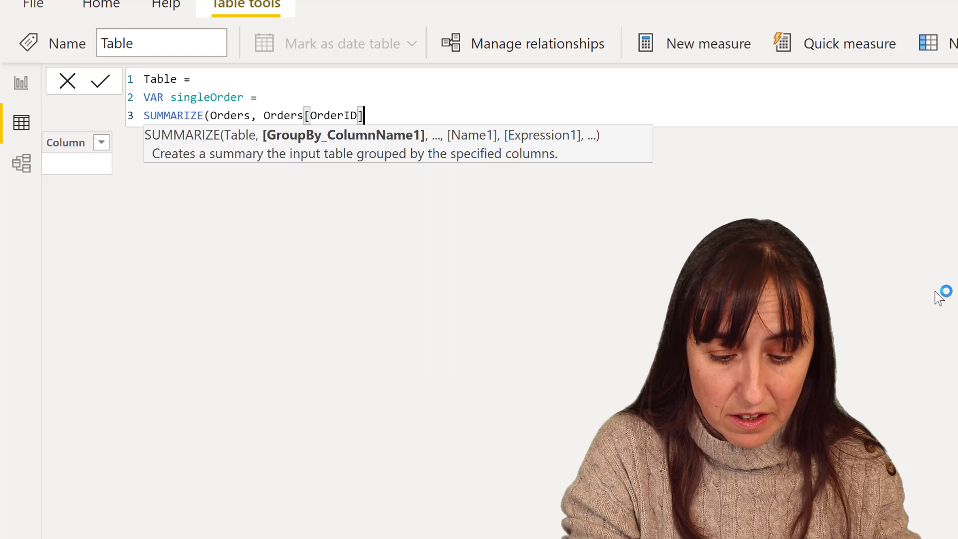
type(", cus")
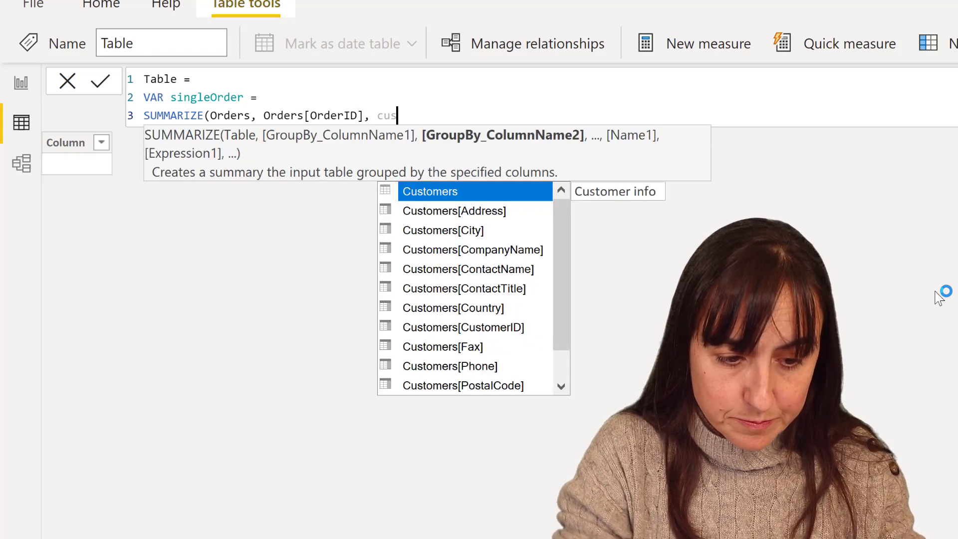
key("shift+Up")
key("Right")
type("to")
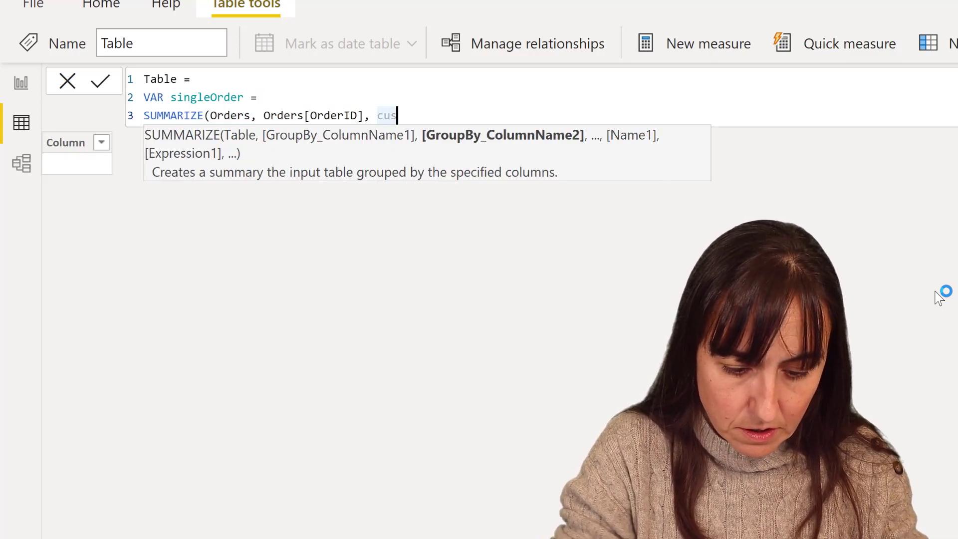
key("Down")
key("Down")
key("Down")
key("Down")
key("Down")
key("Down")
key("Down")
key("Down")
key("Down")
key("Down")
key("Down")
key("Down")
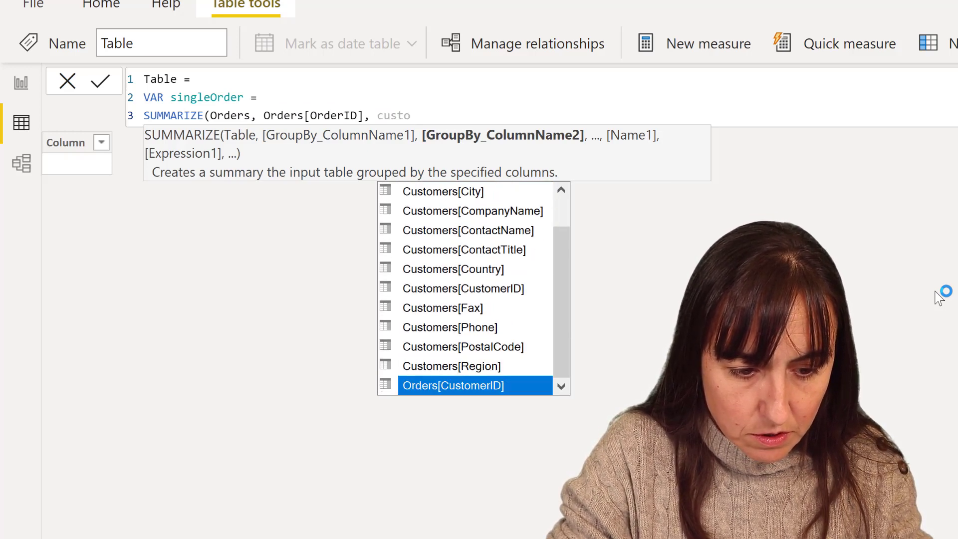
key("Tab")
Add a 'count product' column computed as COUNTA(Products[ProductID]) and close SUMMARIZE.
type(", ")
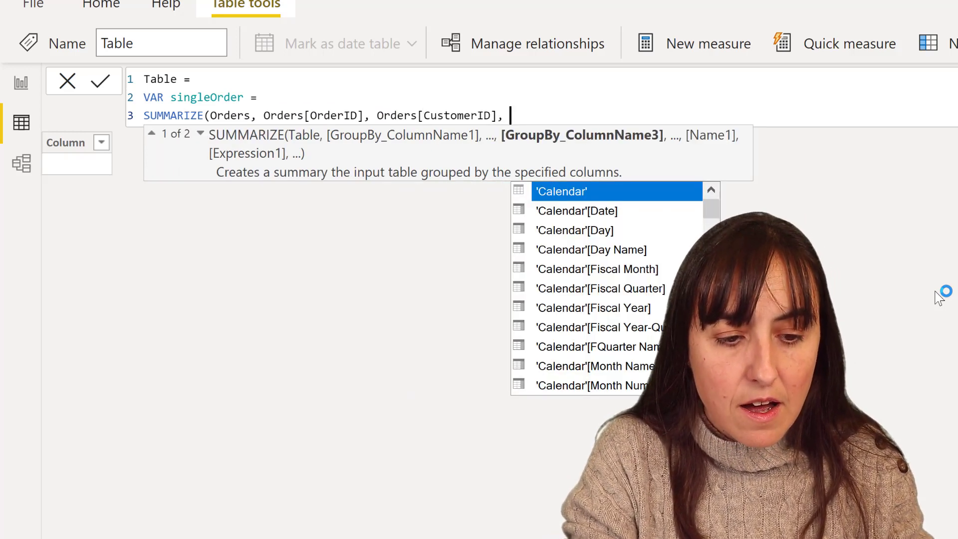
type("\"")
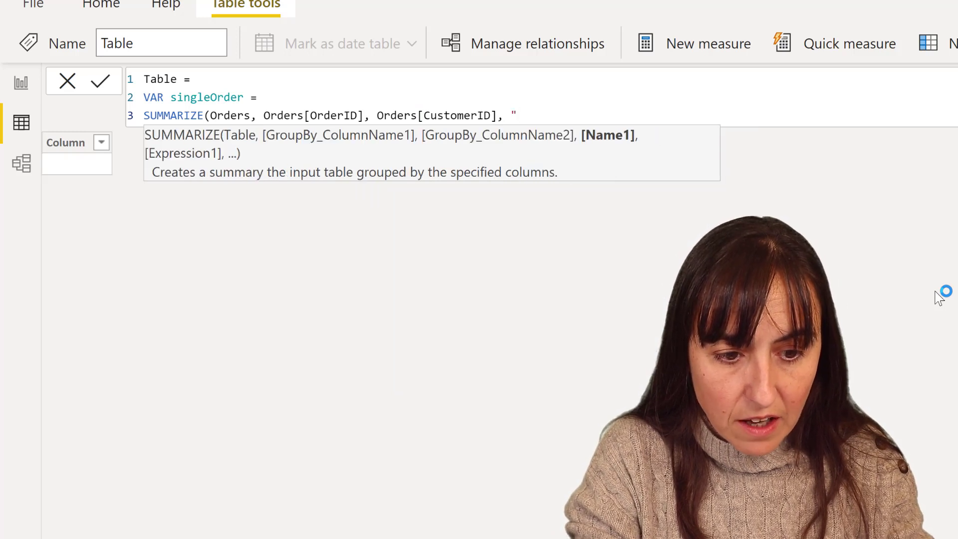
type("single o")
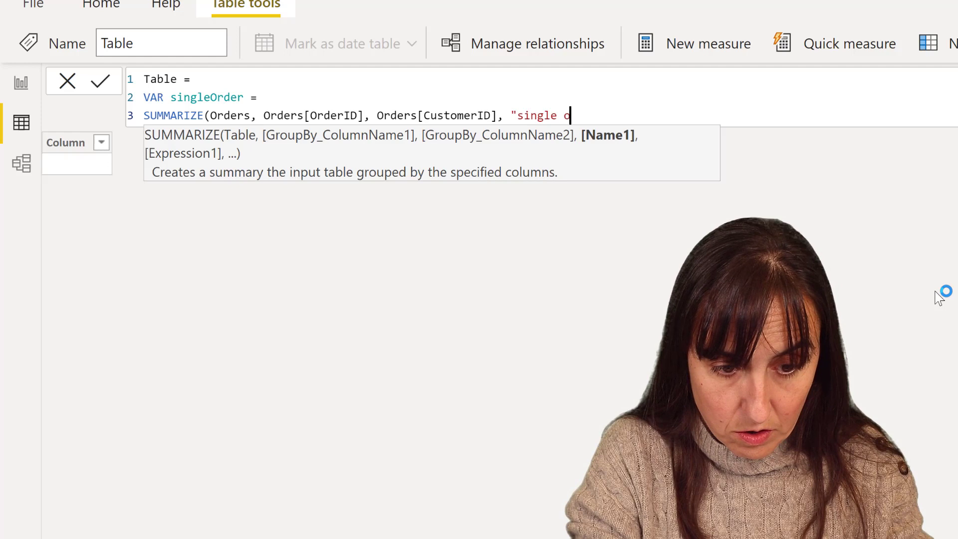
type("rder\"")
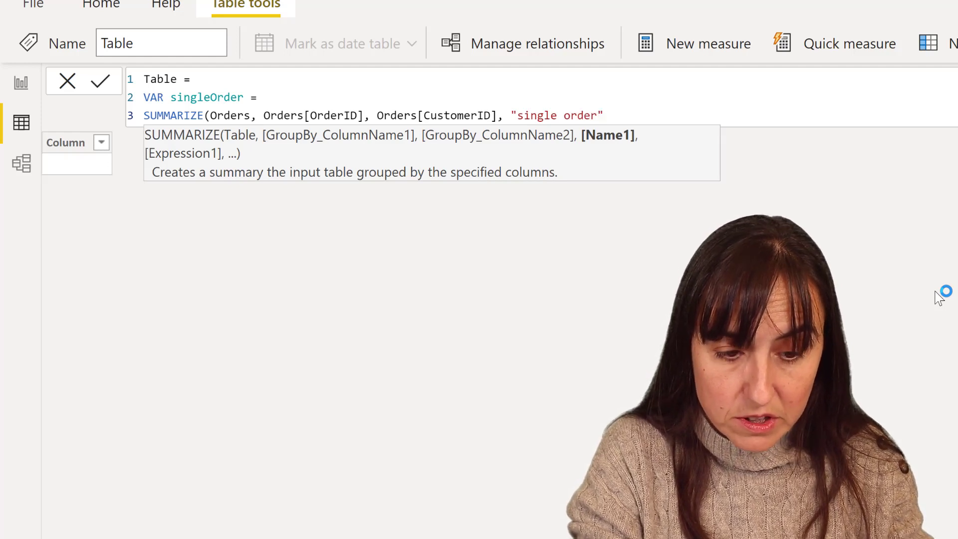
type(", coun")
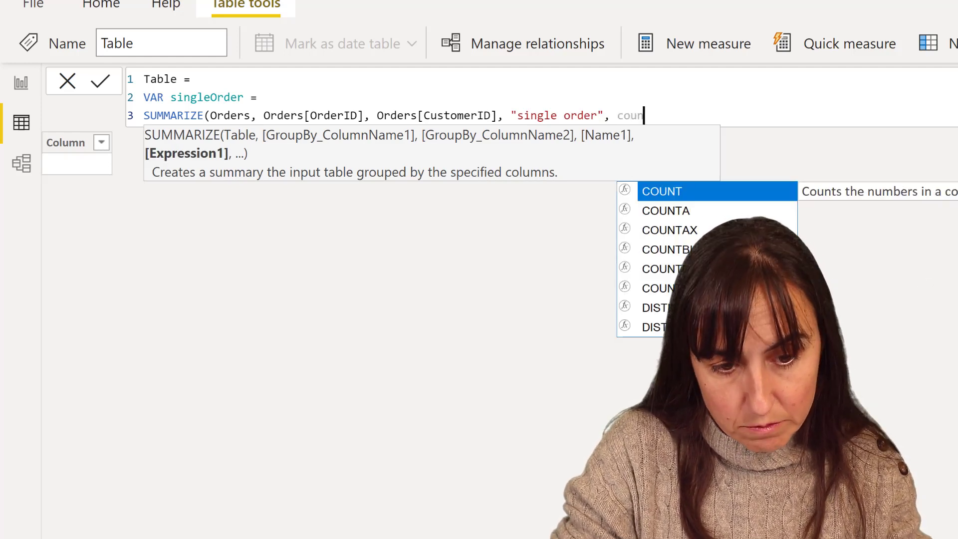
double_click(538, 115)
type("count")
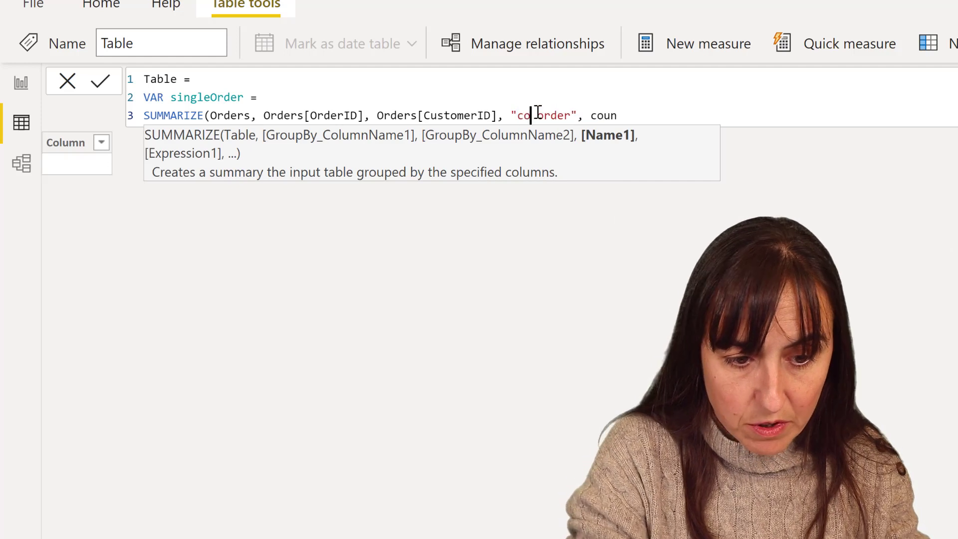
type(" produ")
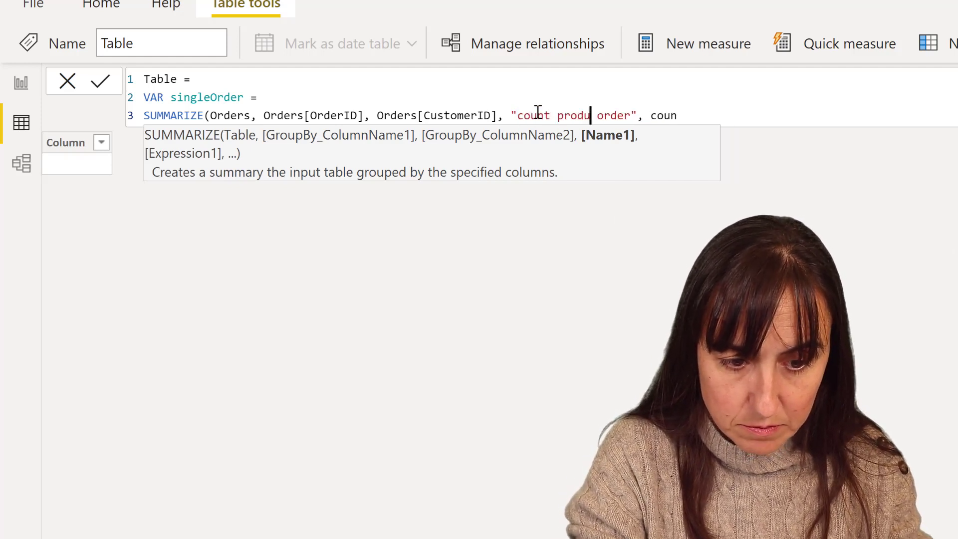
type("ct")
key("Delete")
key("Delete")
key("Delete")
key("Delete")
key("Delete")
key("Delete")
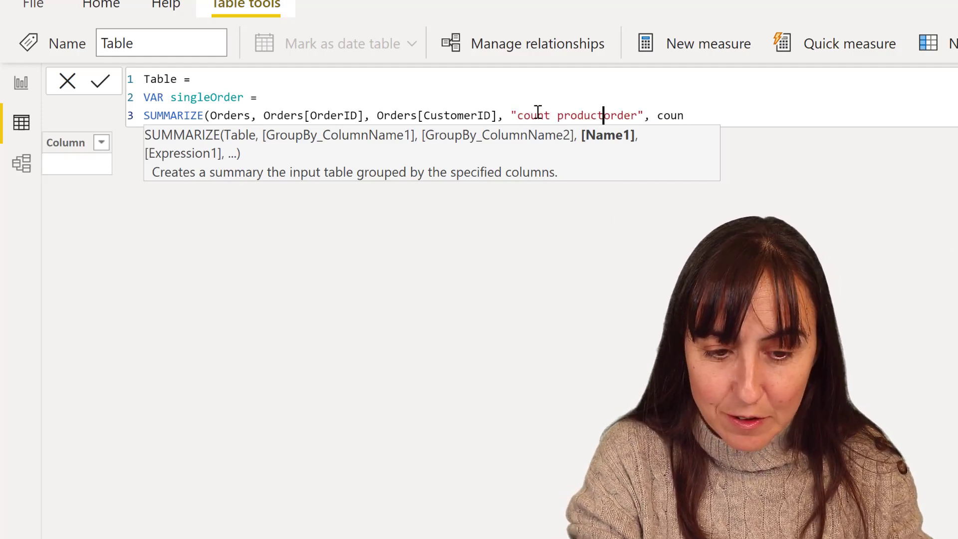
left_click(687, 114)
type("t")
key("Down")
key("Tab")
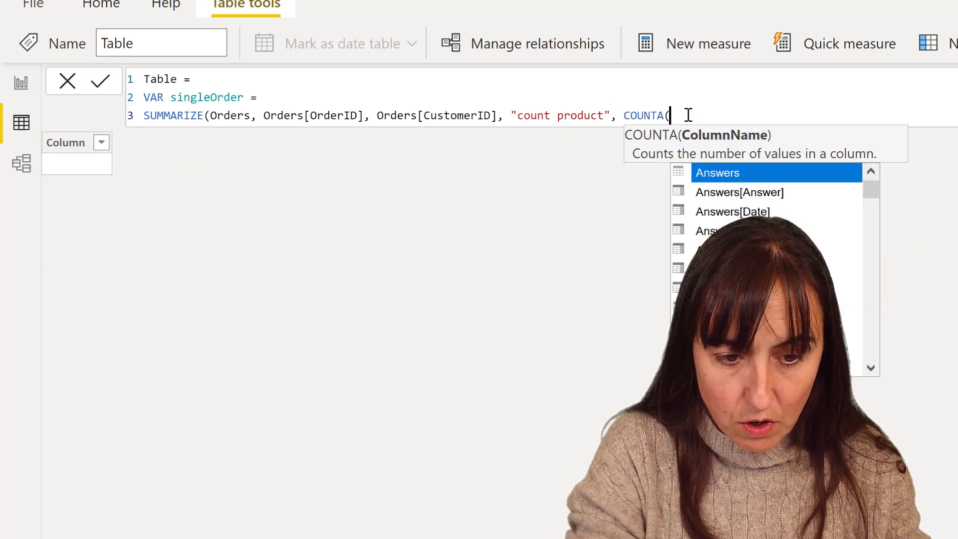
type("pro")
key("Down")
key("Down")
key("Down")
key("Tab")
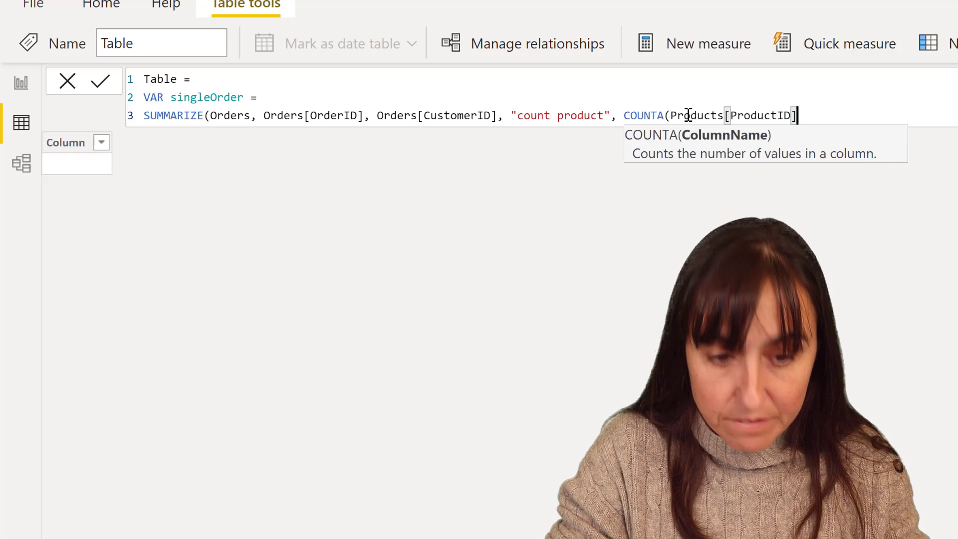
type("))")
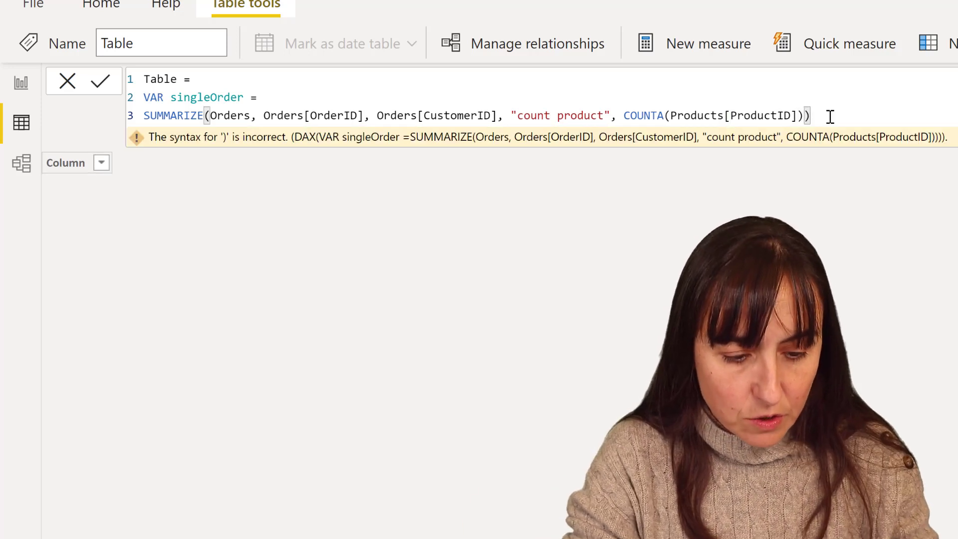
Return singleOrder and commit the formula to build the table.
key("Return")
type("r")
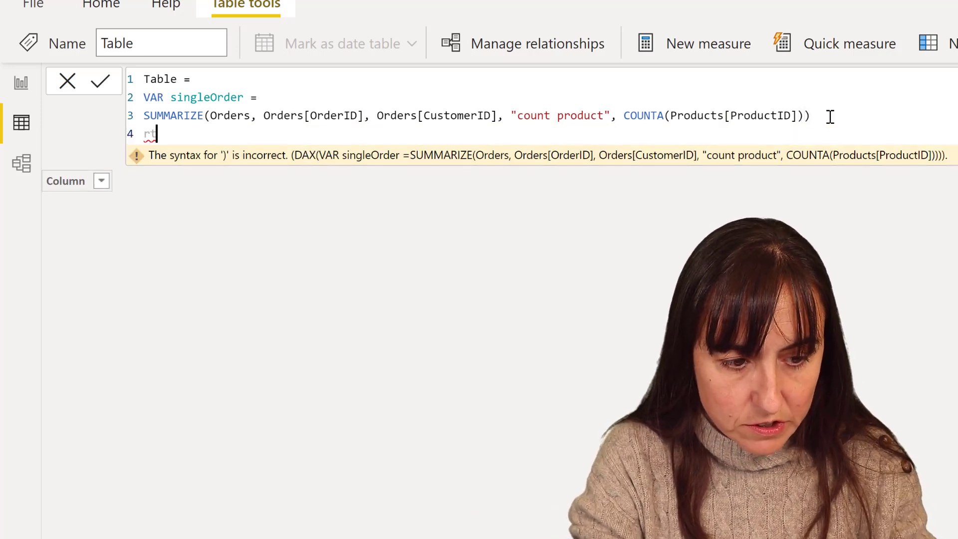
type("etur")
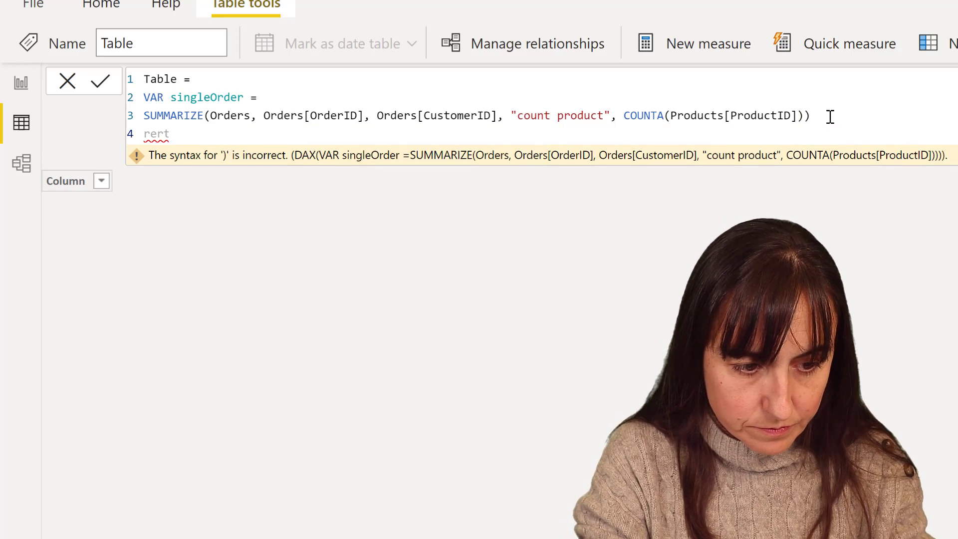
type("n")
key("Return")
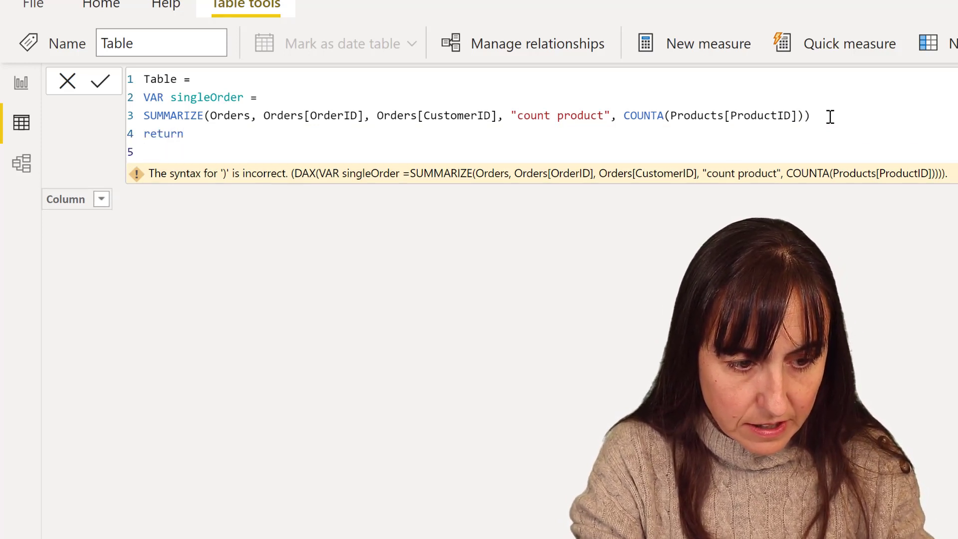
type("sin")
key("Down")
key("Tab")
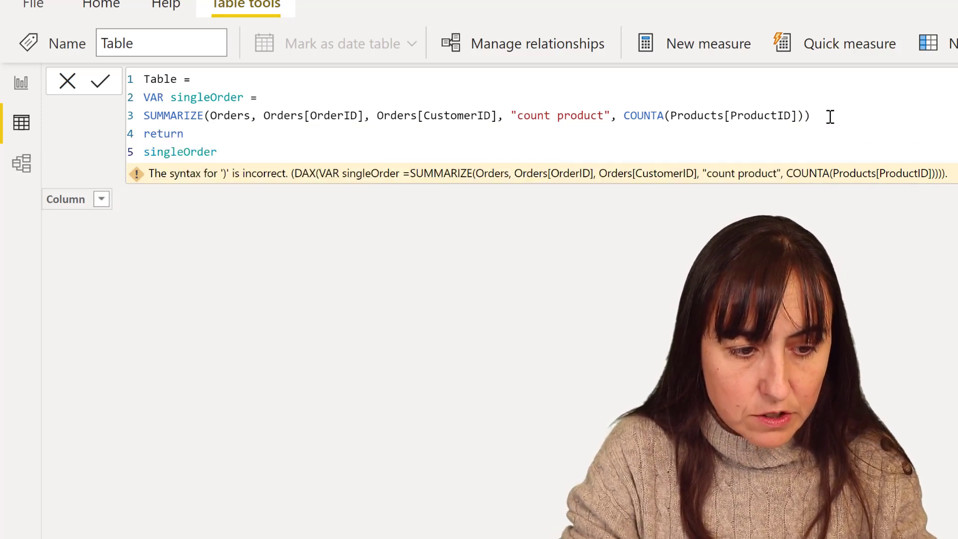
key("Return")
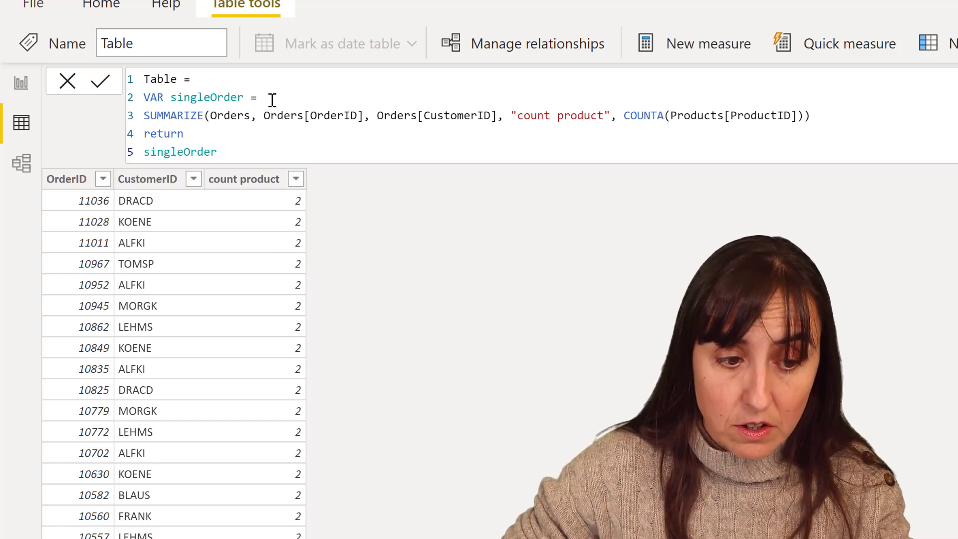
Wrap the singleOrder SUMMARIZE in FILTER with the condition [count product]=1.
left_click(272, 100)
key("Return")
type("FILTER(")
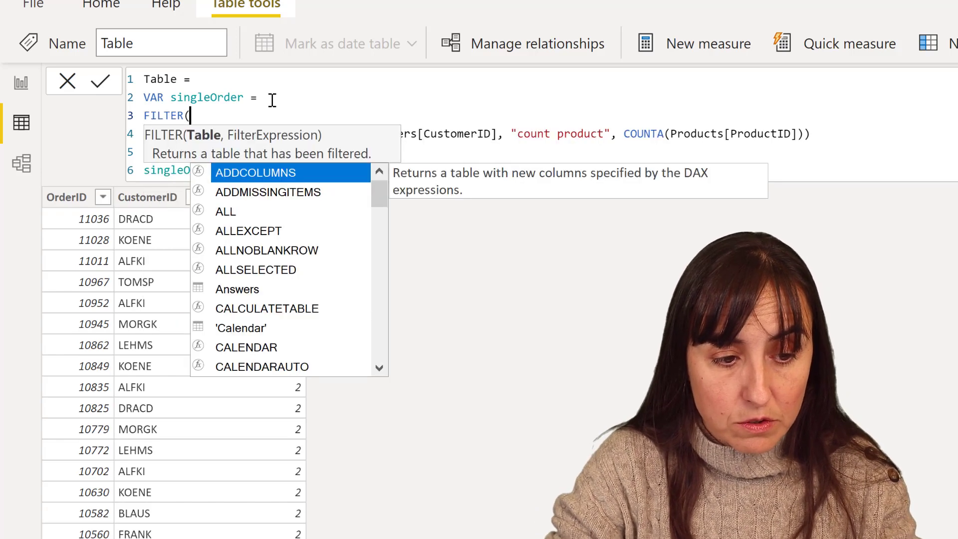
left_click(881, 134)
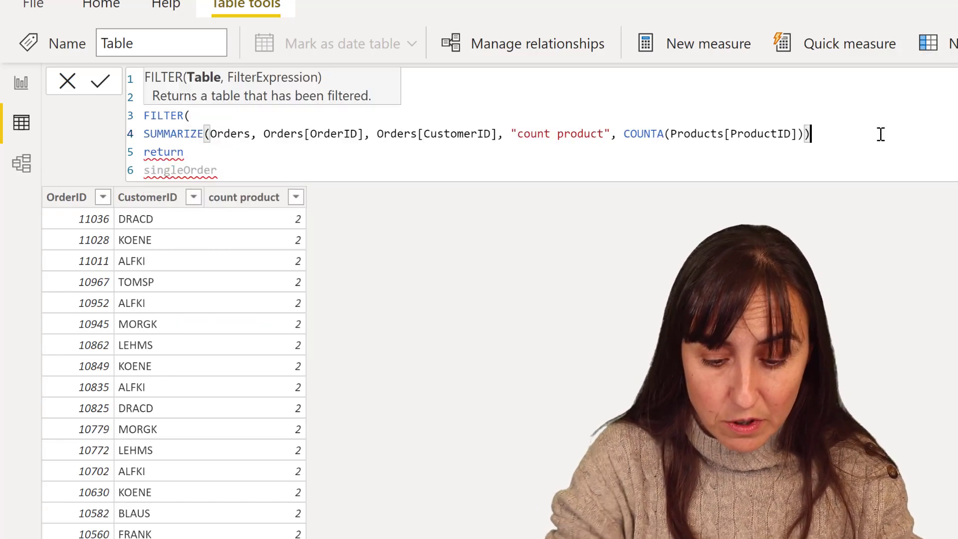
type(", ")
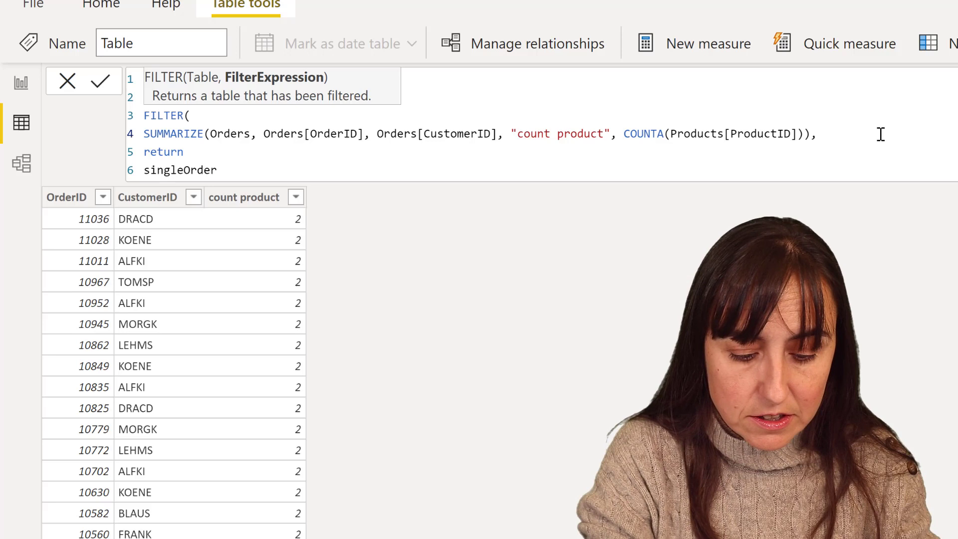
type("coun")
key("Down")
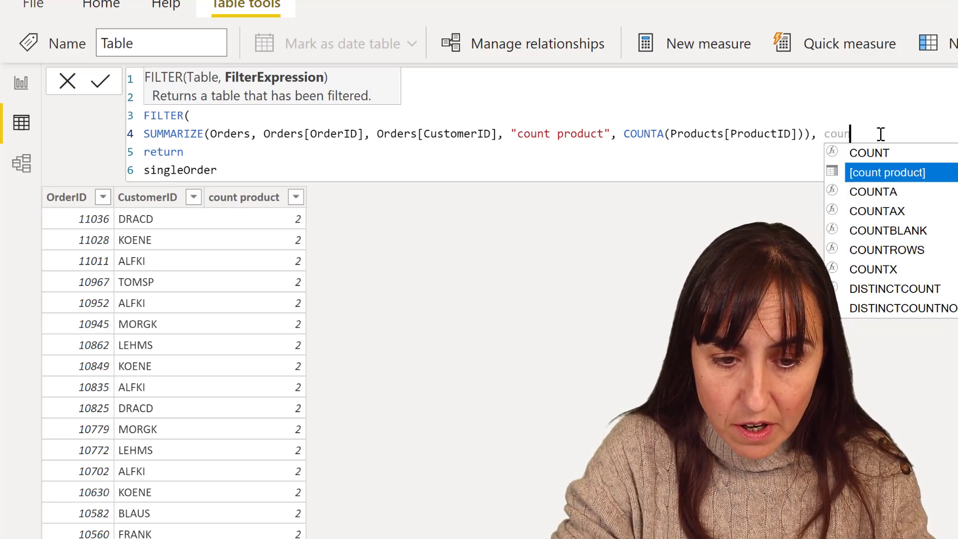
left_click(886, 179)
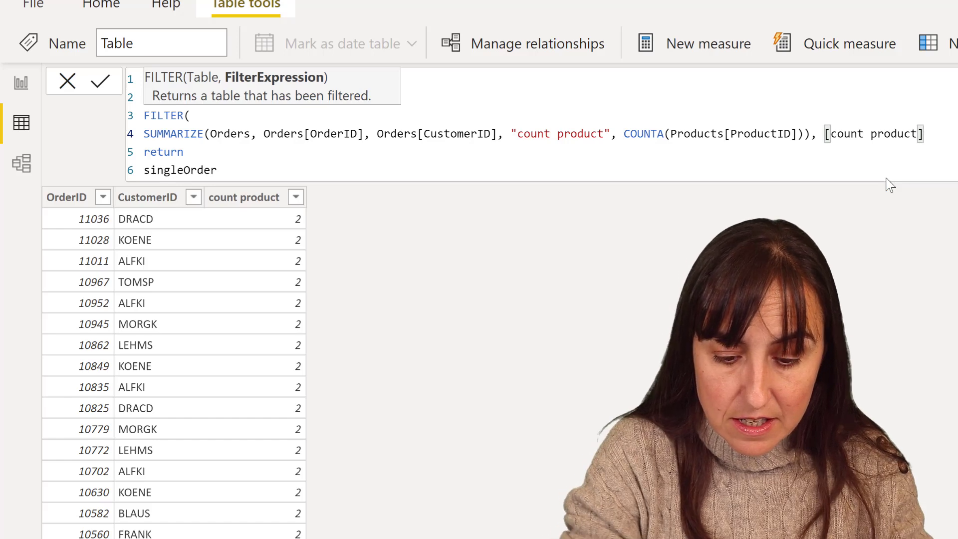
type("=1")
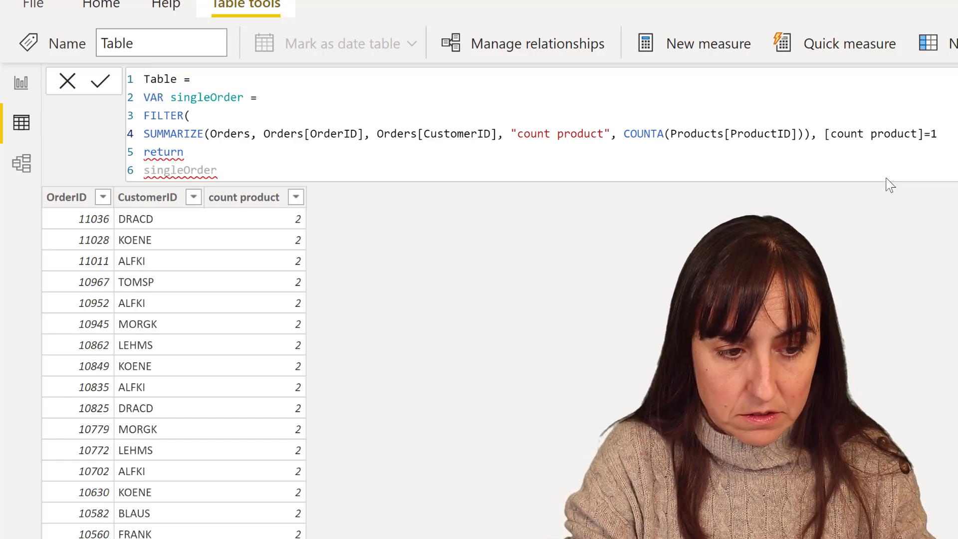
Add the missing closing bracket and commit, leaving only rows with count 1.
key("Return")
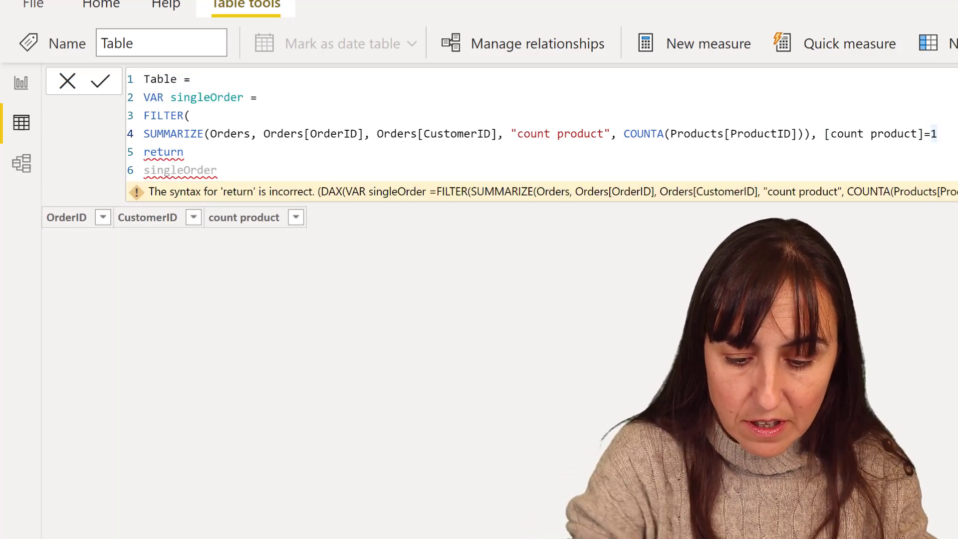
type(")")
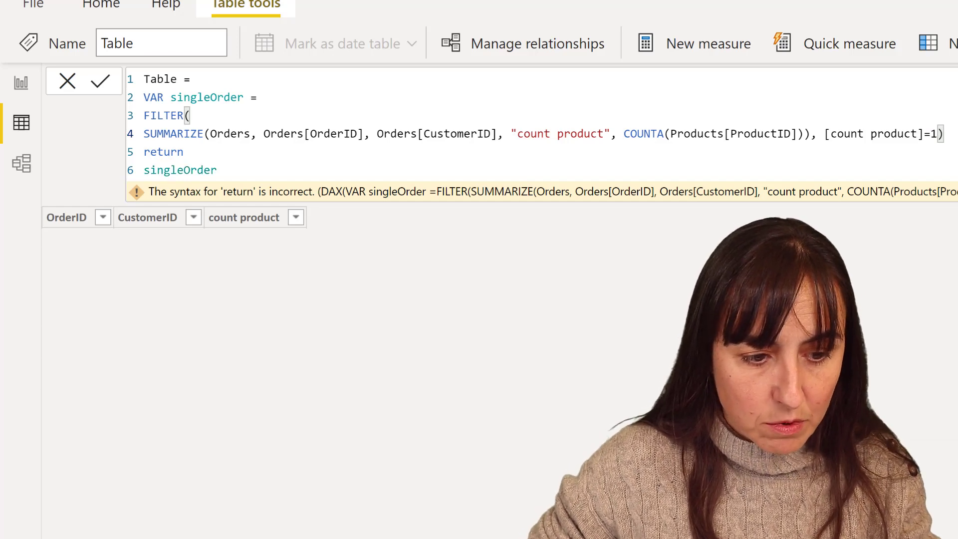
key("Return")
scroll(283, 466, "down", 5)
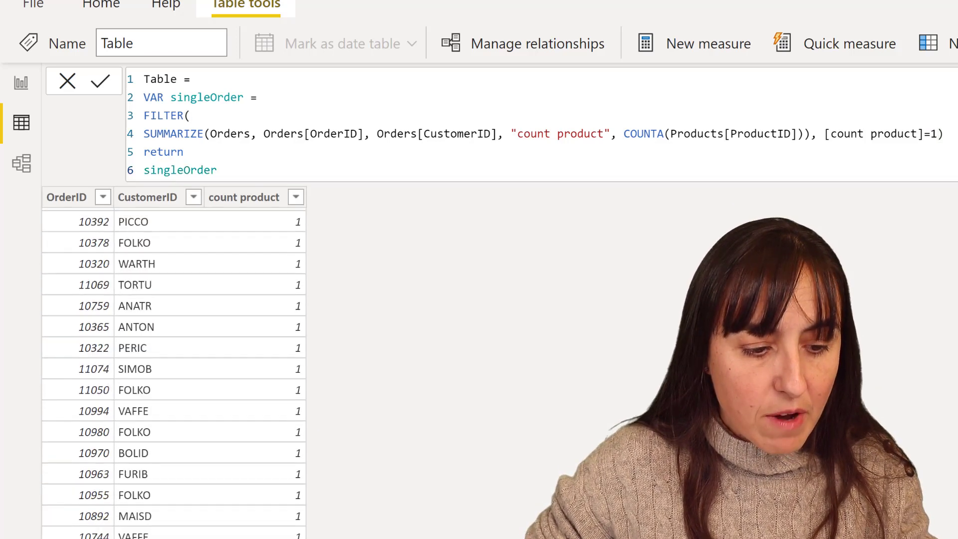
scroll(174, 373, "down", 5)
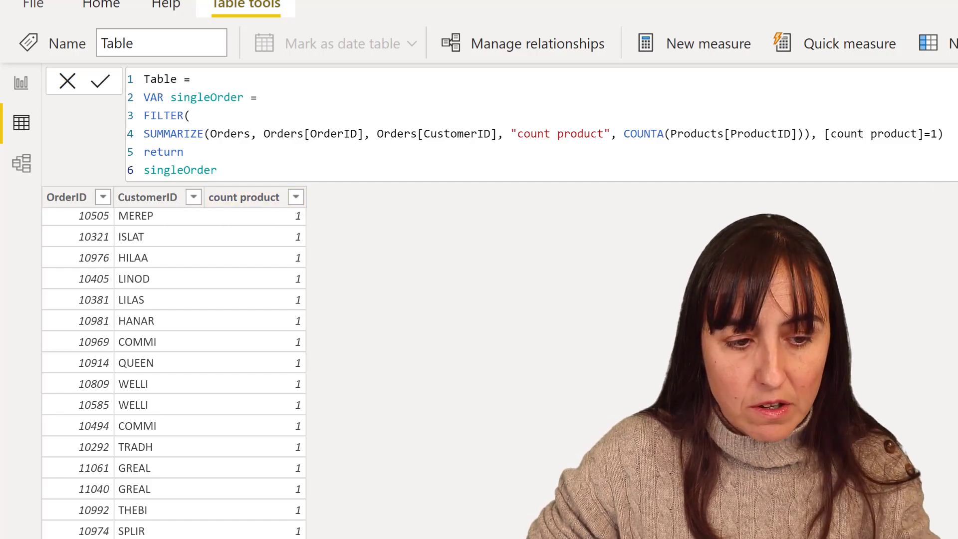
Add a second variable line, VAR QCpurchases =, after singleOrder.
left_click(190, 115)
key("Return")
key("Return")
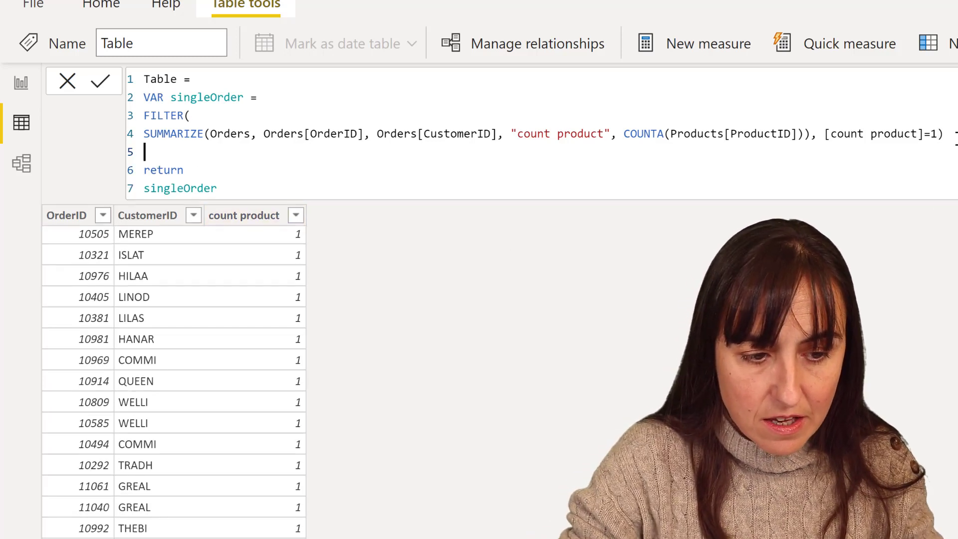
type("VAR")
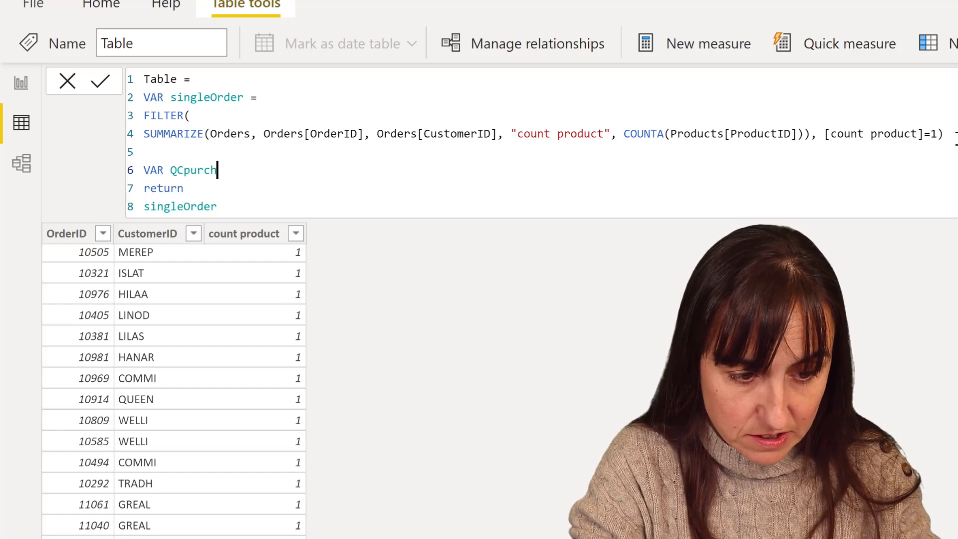
type("QCpurchases")
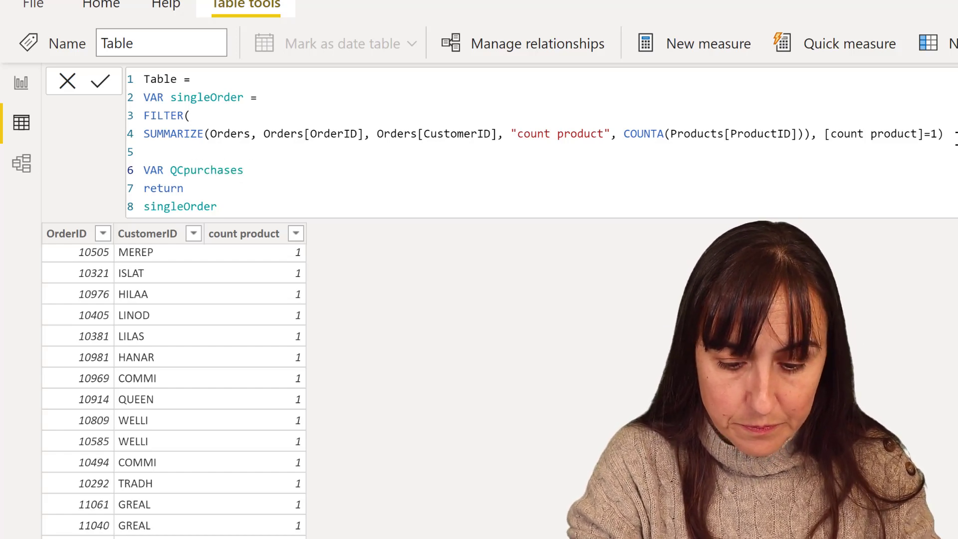
type(" =")
key("Return")
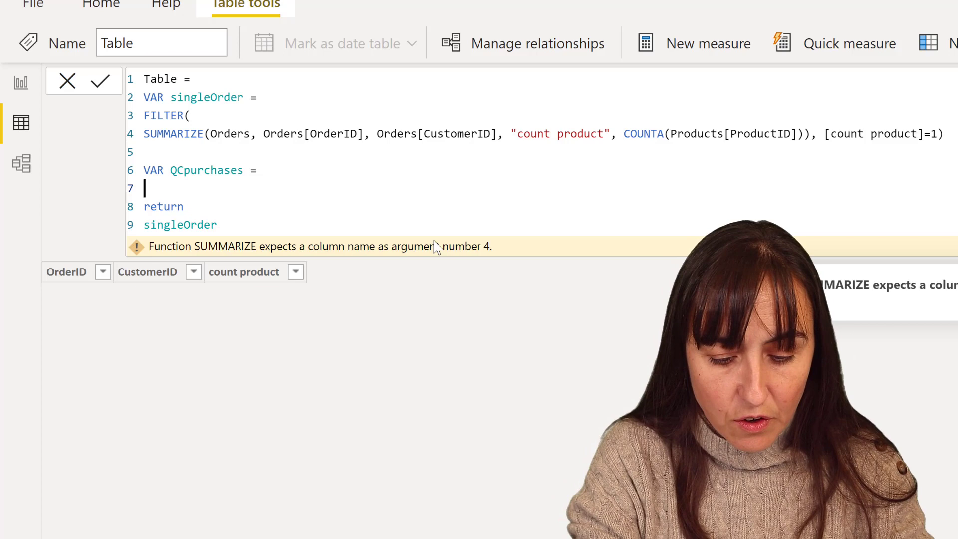
Begin QCpurchases as SUMMARIZE over Orders grouped by Orders[OrderID].
type("sum")
key("Down")
key("Tab")
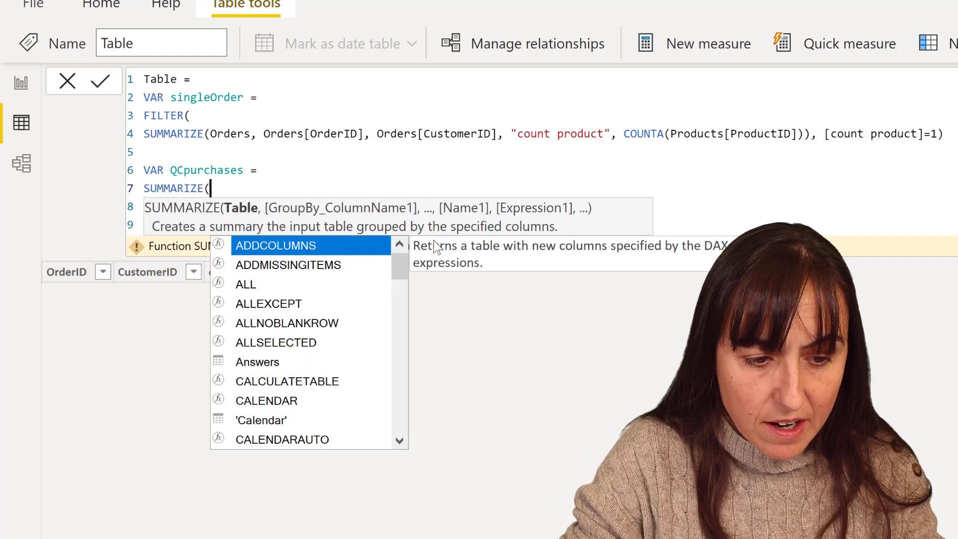
type("Orders, oe")
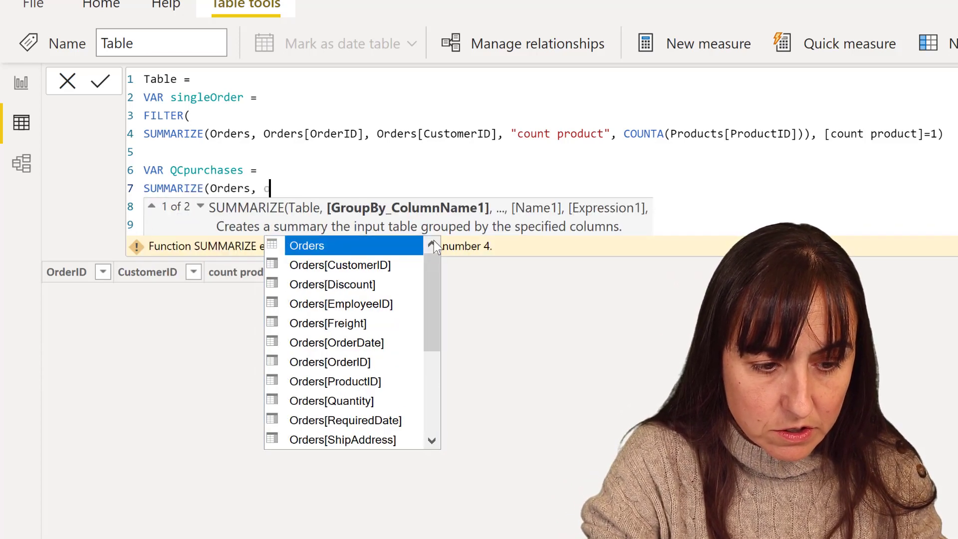
key("BackSpace")
type("rder")
key("Down")
key("Down")
key("Down")
key("Down")
key("Down")
key("Down")
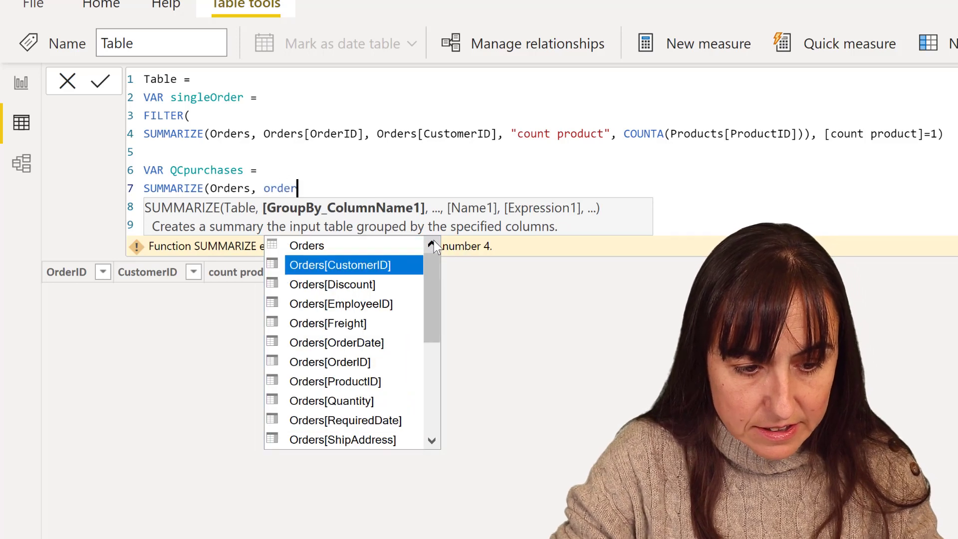
key("Tab")
Add Customers[CustomerID] and Orders[ProductID] as grouping columns and close SUMMARIZE.
type(", cs")
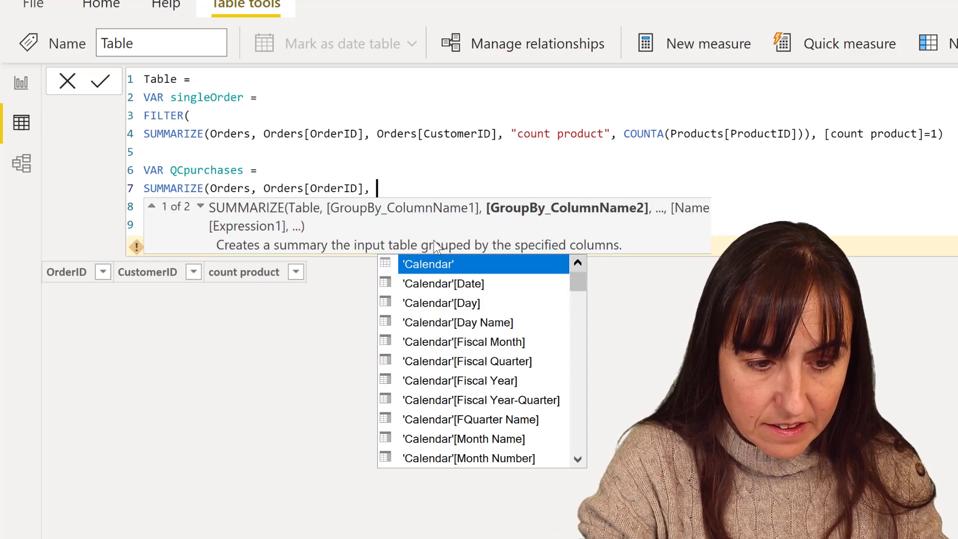
key("BackSpace")
key("BackSpace")
key("BackSpace")
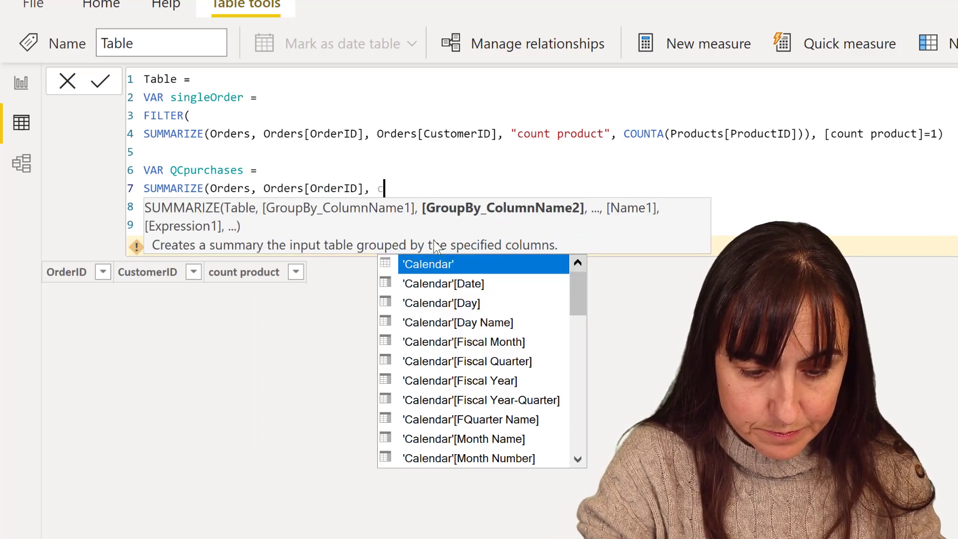
type("cus")
key("Down")
key("Down")
key("Down")
key("Down")
key("Down")
key("Down")
key("Down")
key("Tab")
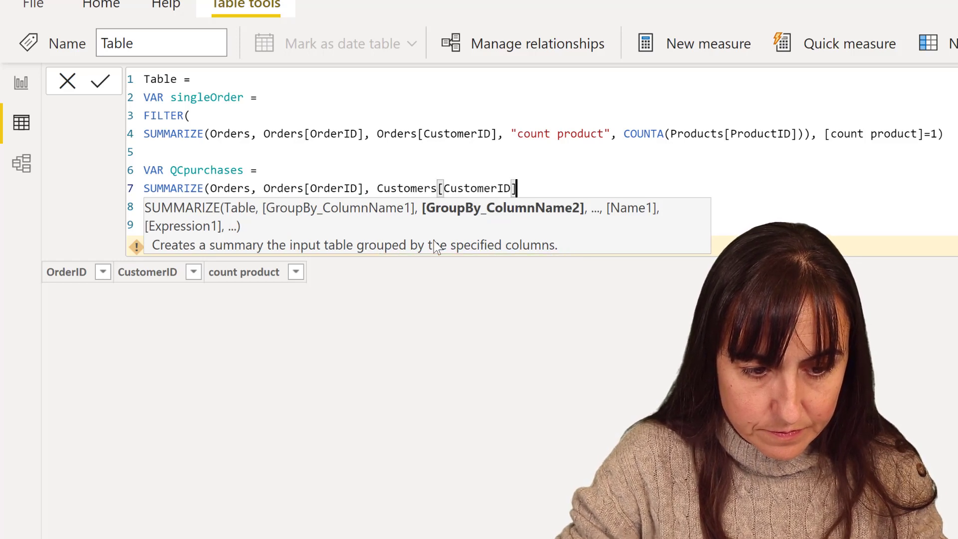
type(", pri")
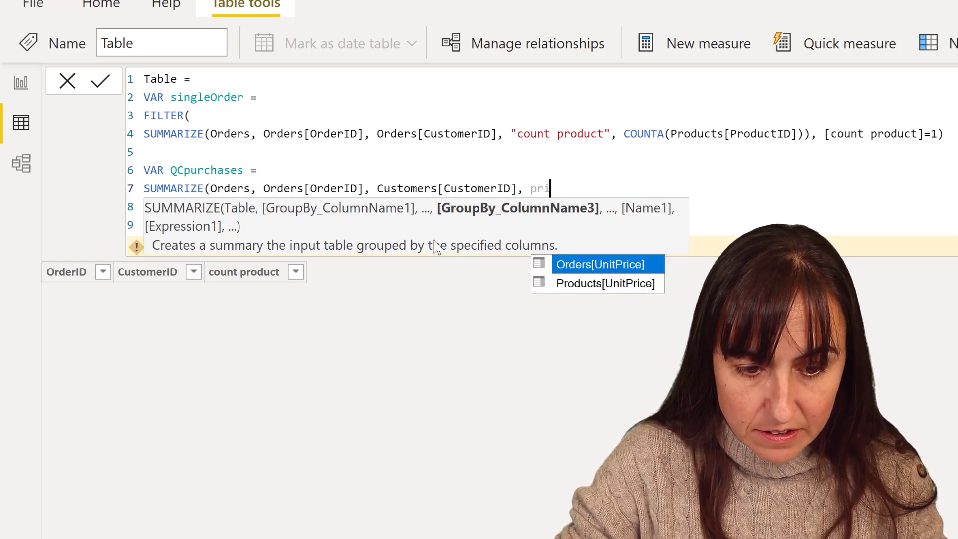
key("BackSpace")
type("od")
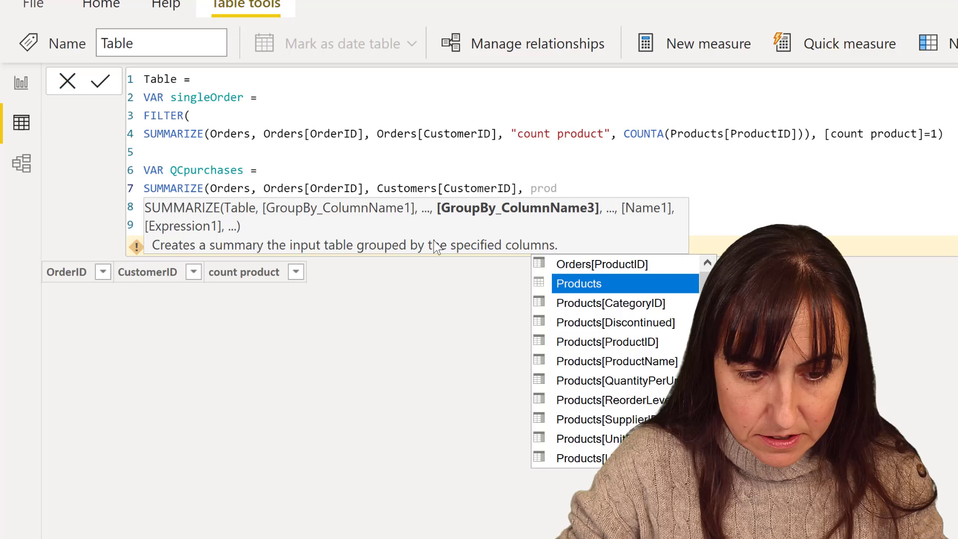
key("Up")
key("Tab")
type(")")
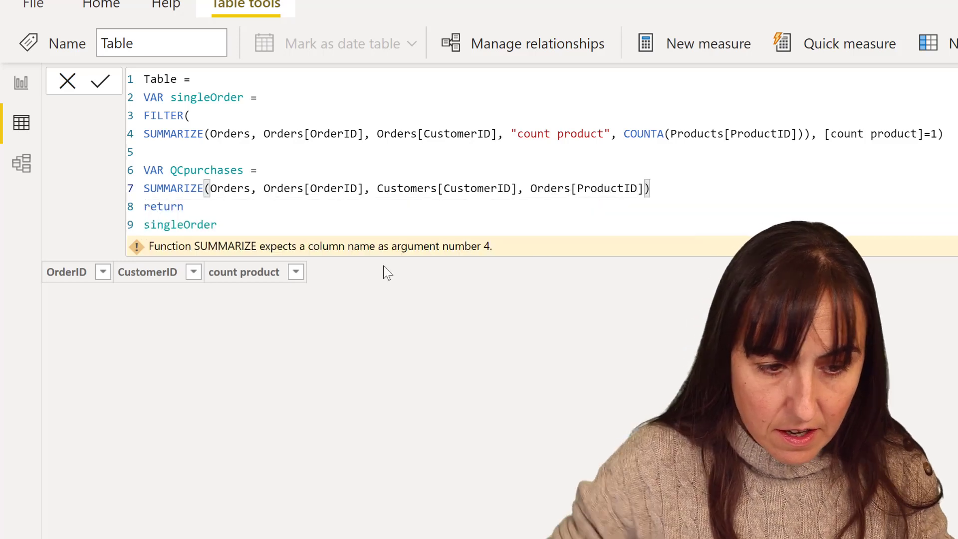
Return QCpurchases instead of singleOrder and commit the formula.
left_click_drag(231, 225, 96, 226)
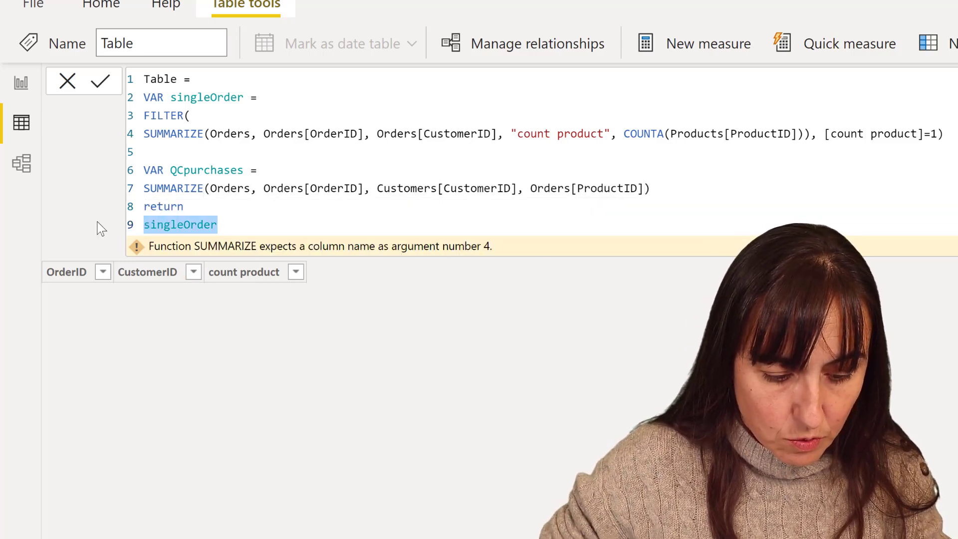
type("QC")
key("Tab")
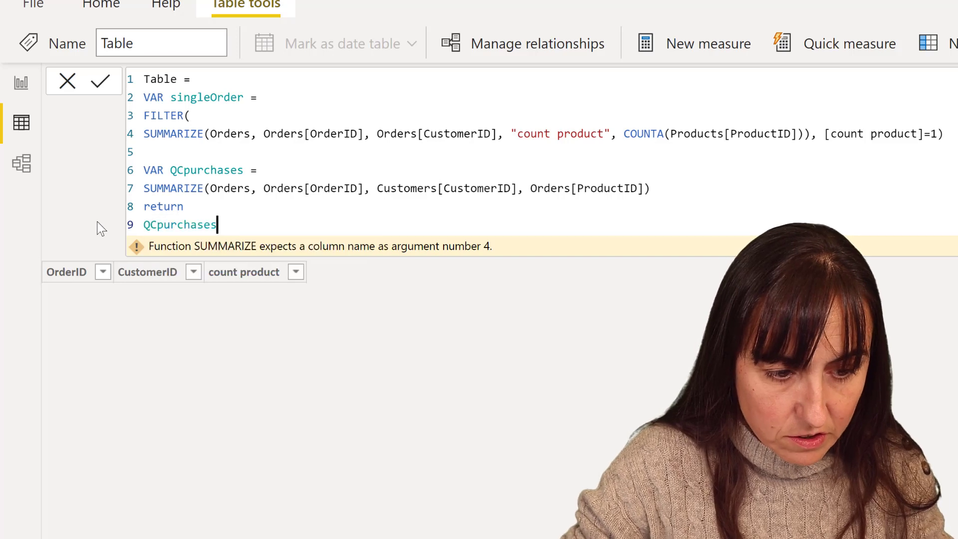
key("Return")
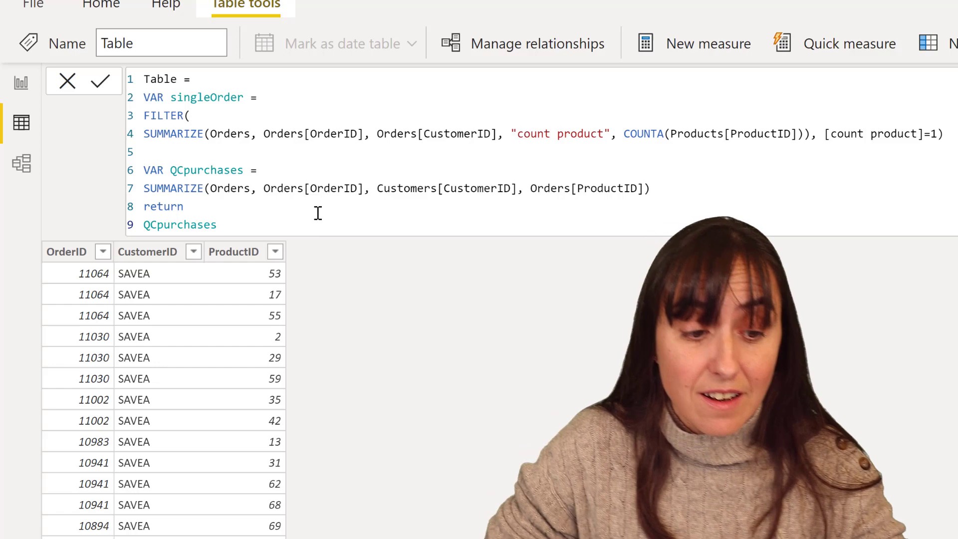
Wrap the QCpurchases SUMMARIZE in FILTER with Orders[ProductID]=11 and commit.
left_click(291, 170)
key("Return")
type("f")
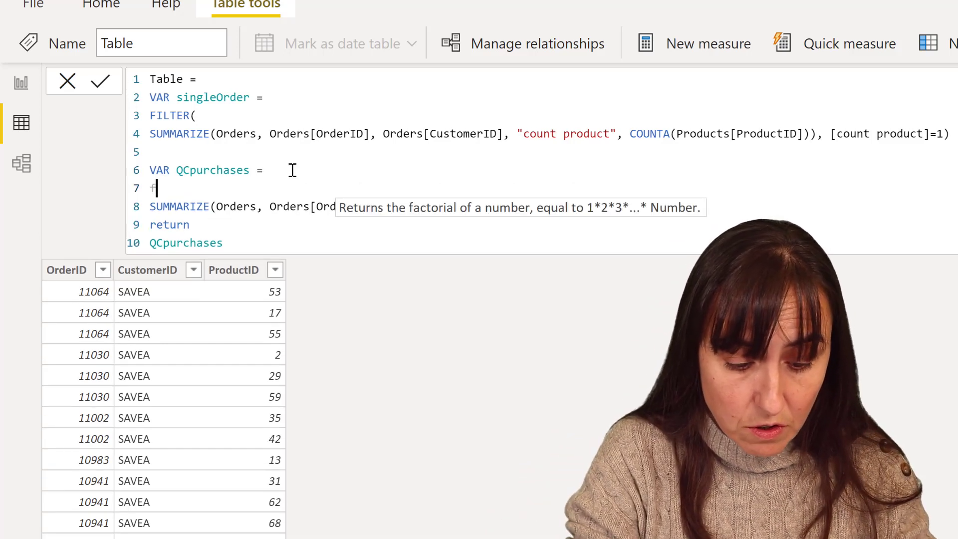
type("il")
key("Tab")
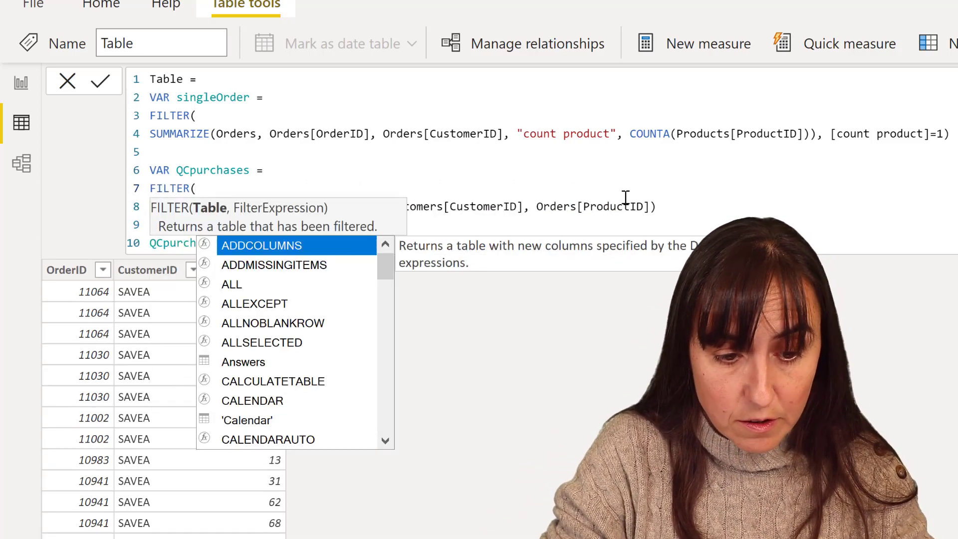
left_click(675, 209)
type(", or")
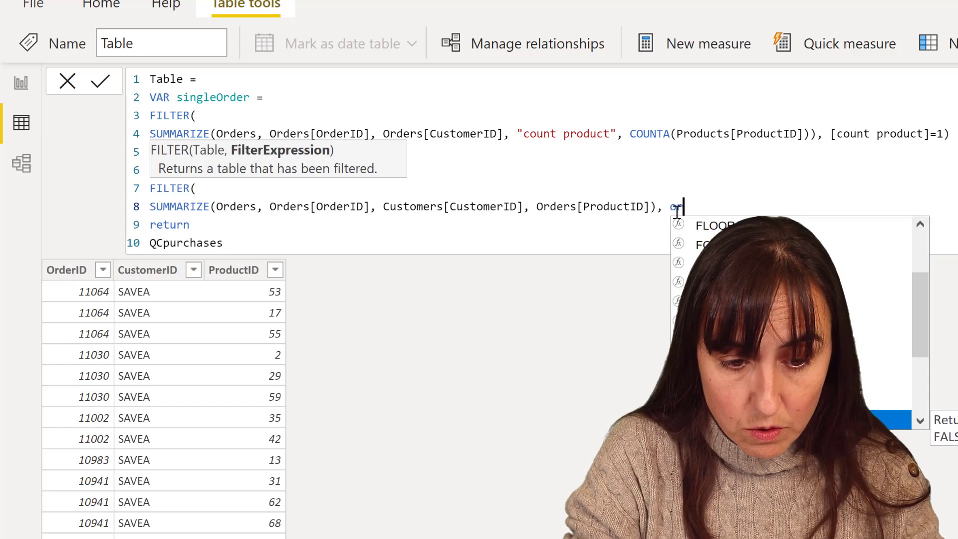
type("ders[ProductID]=11")
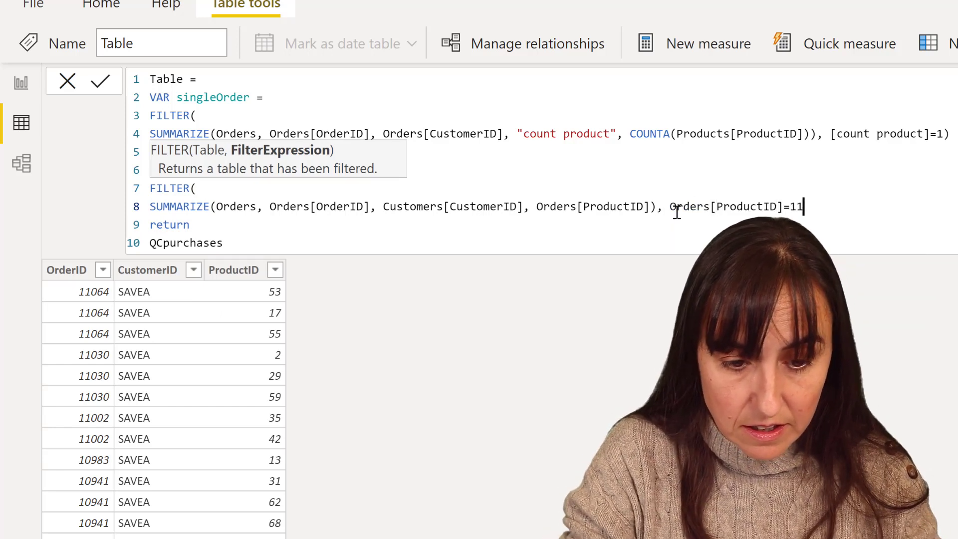
type(")")
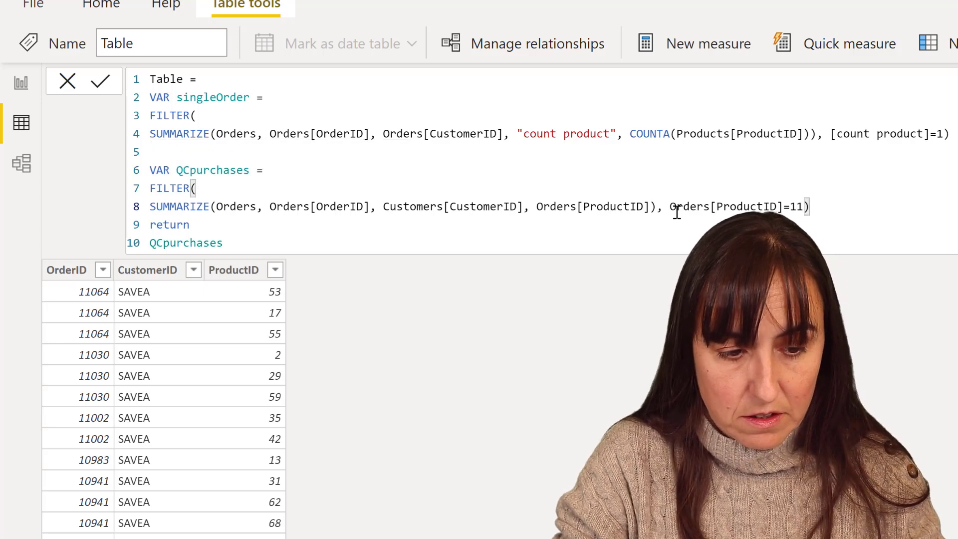
key("Return")
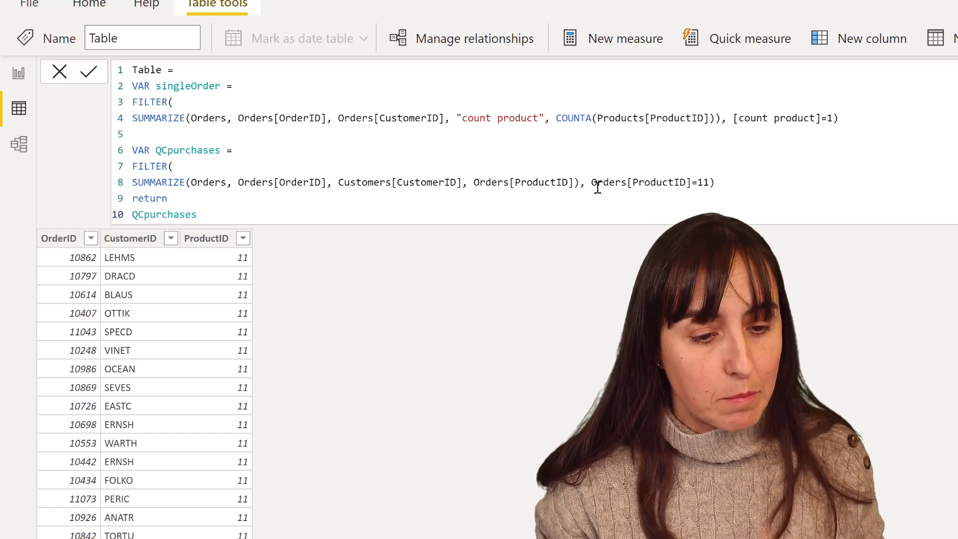
Replace the returned QCpurchases with INTERSECT(singleOrder, QCpurchases) and commit.
double_click(187, 215)
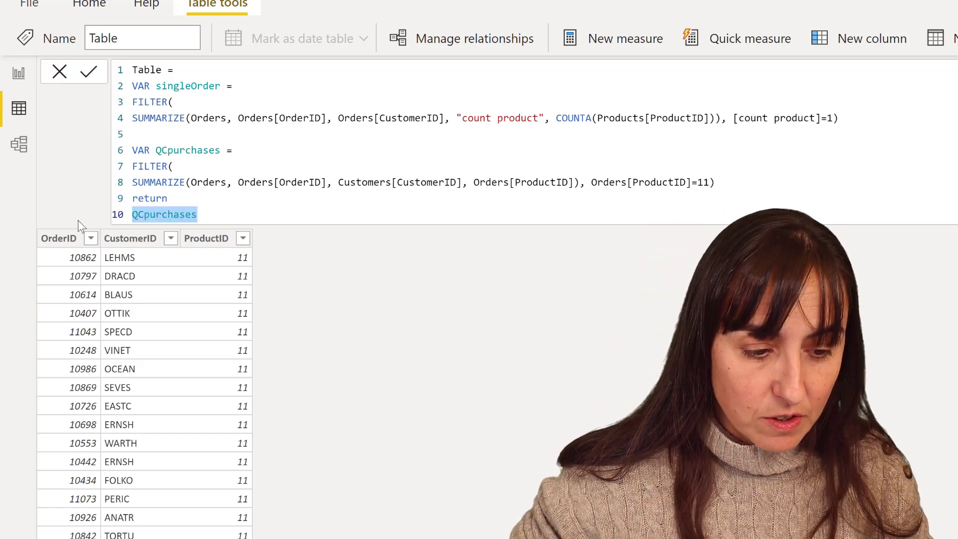
type("inter")
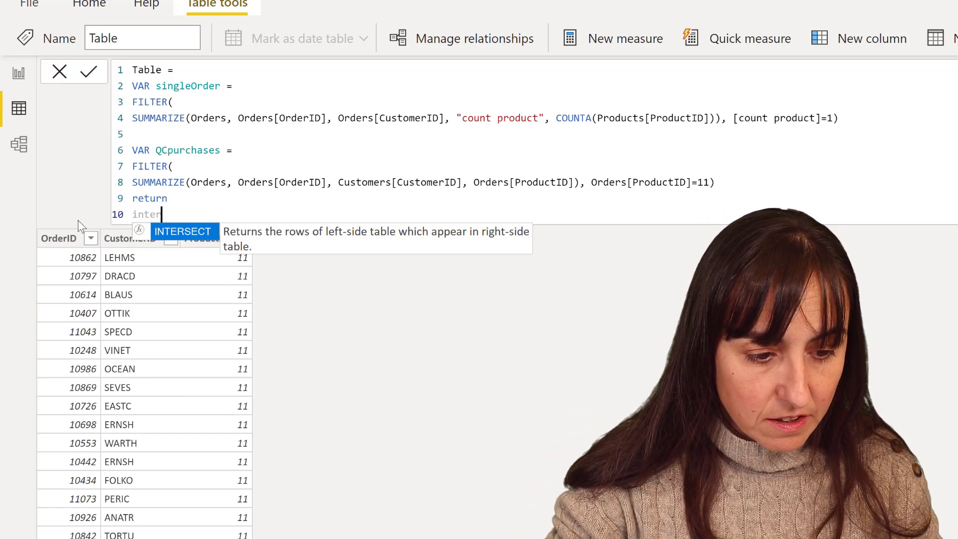
key("Tab")
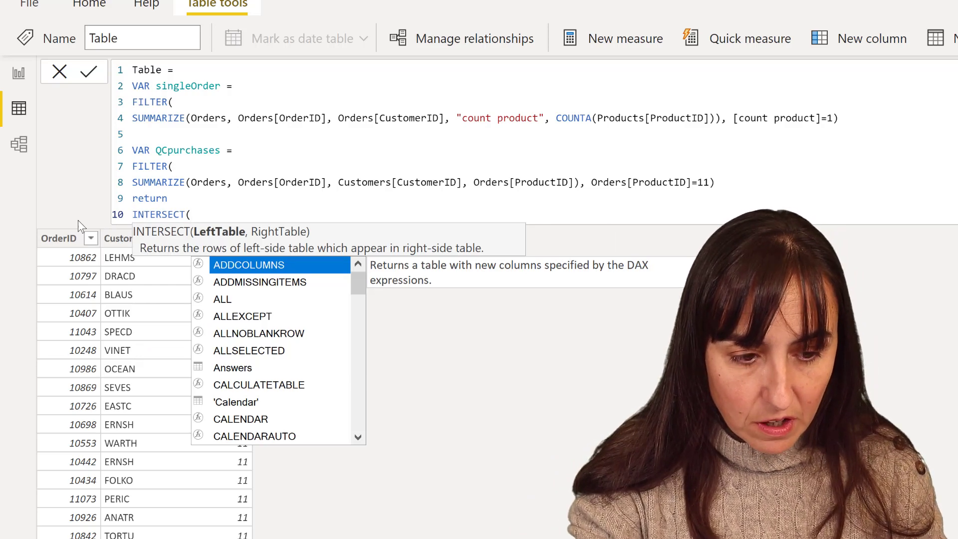
type("sin")
key("Tab")
type(",")
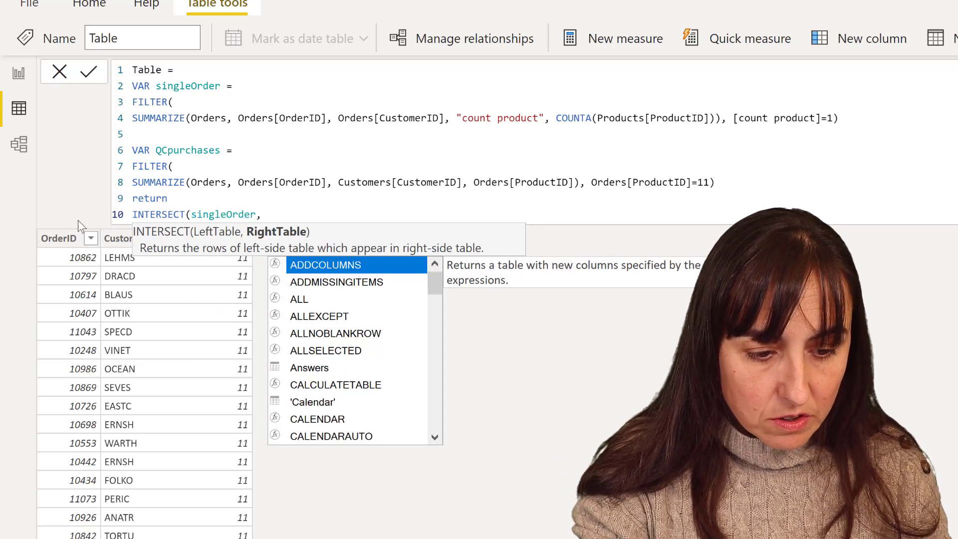
type(" Q")
key("Tab")
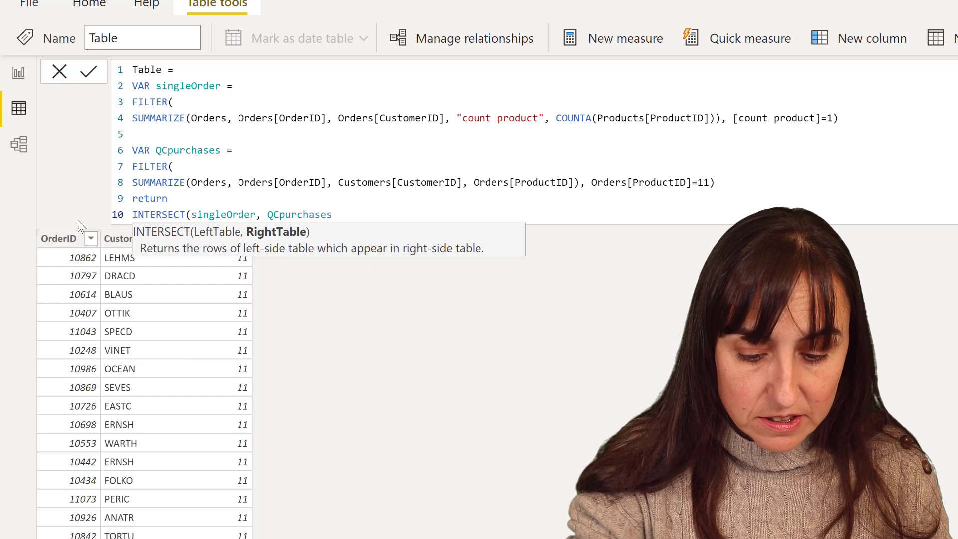
type(")")
key("Return")
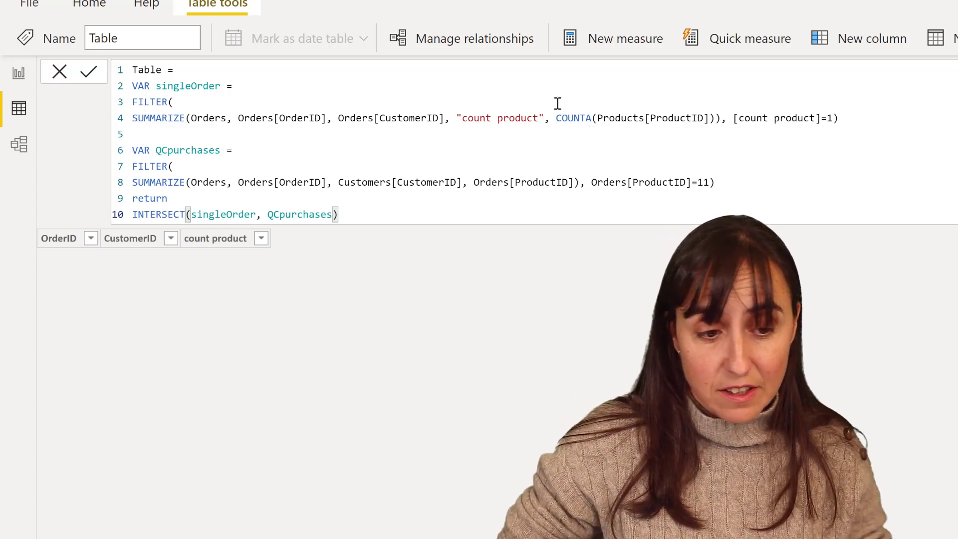
Insert SUMMARIZE( on a new line before the singleOrder FILTER expression.
left_click(265, 83)
key("Return")
left_click(157, 106)
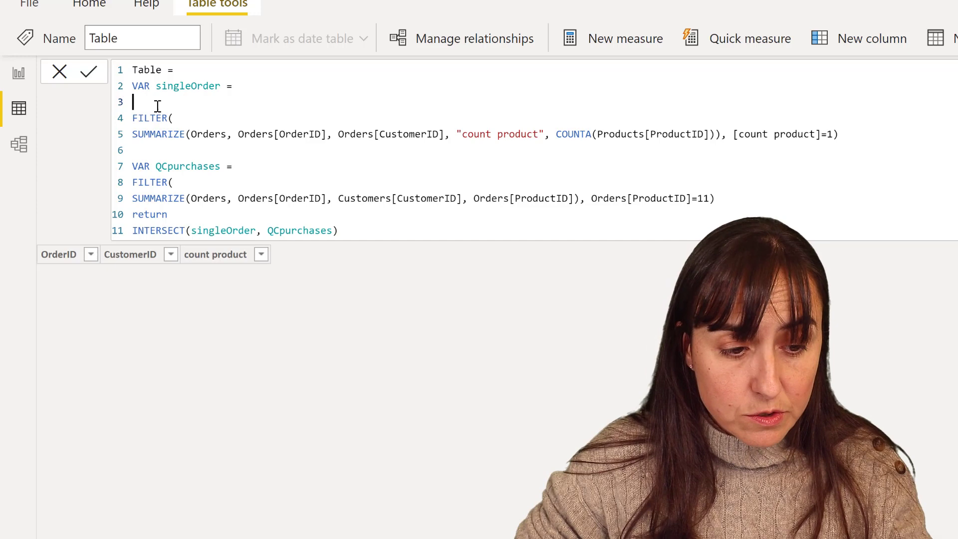
type("sum(")
key("BackSpace")
key("BackSpace")
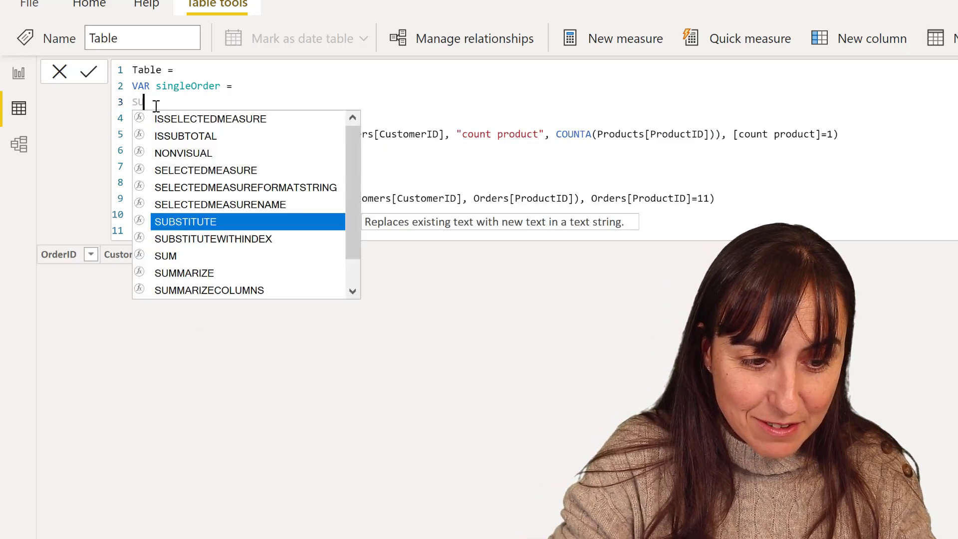
key("Down")
key("Down")
key("Down")
key("Tab")
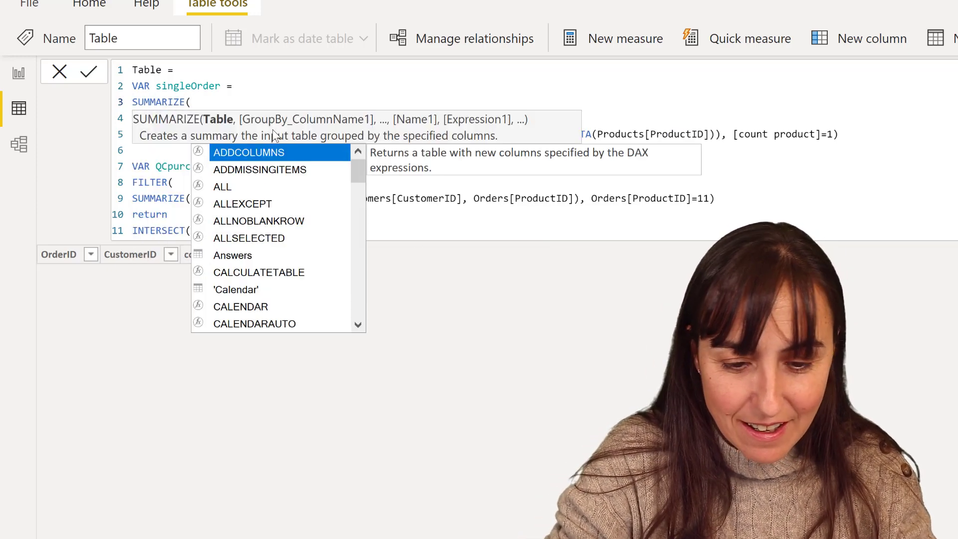
Add Orders[CustomerID] and Orders[OrderID] as grouping columns and close the SUMMARIZE bracket.
left_click(865, 136)
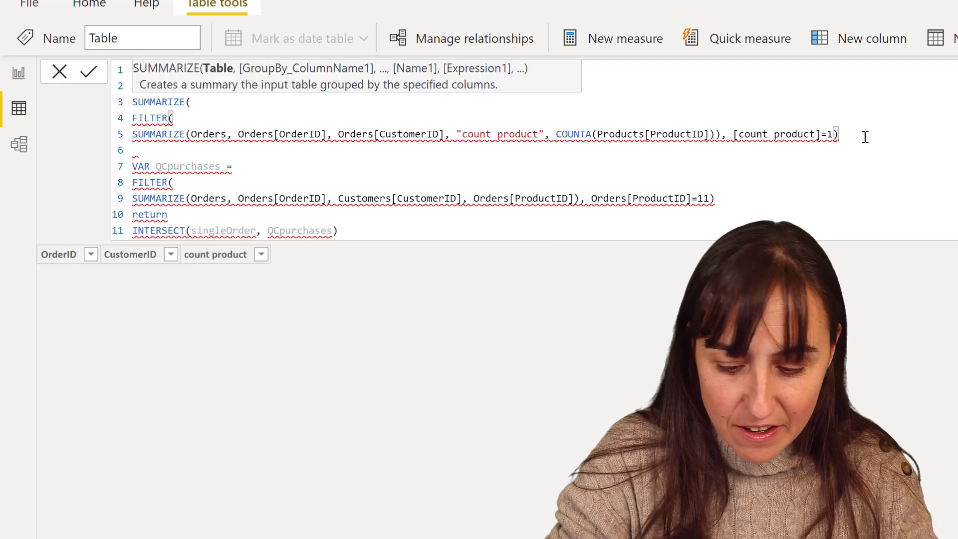
type(", o")
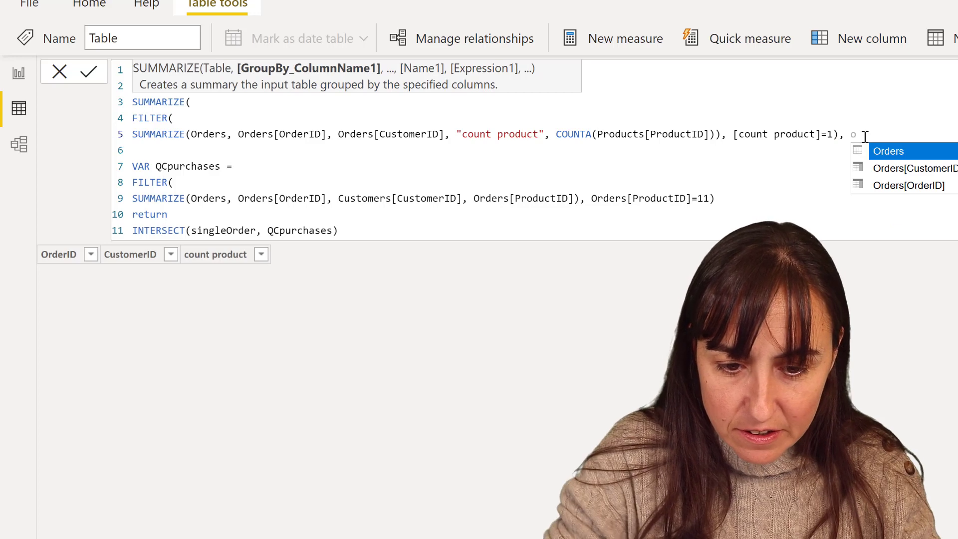
key("Down")
key("Tab")
type(", o")
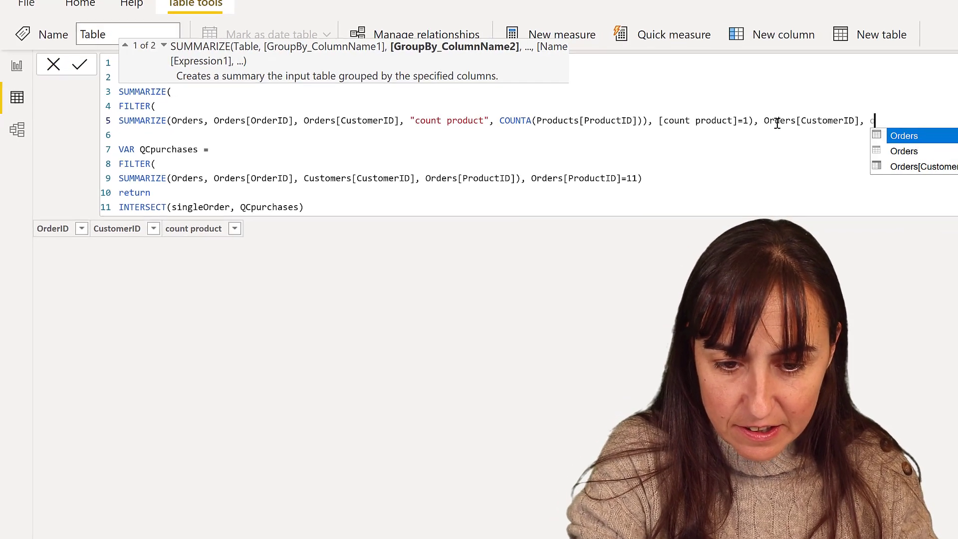
key("Down")
key("Down")
key("Tab")
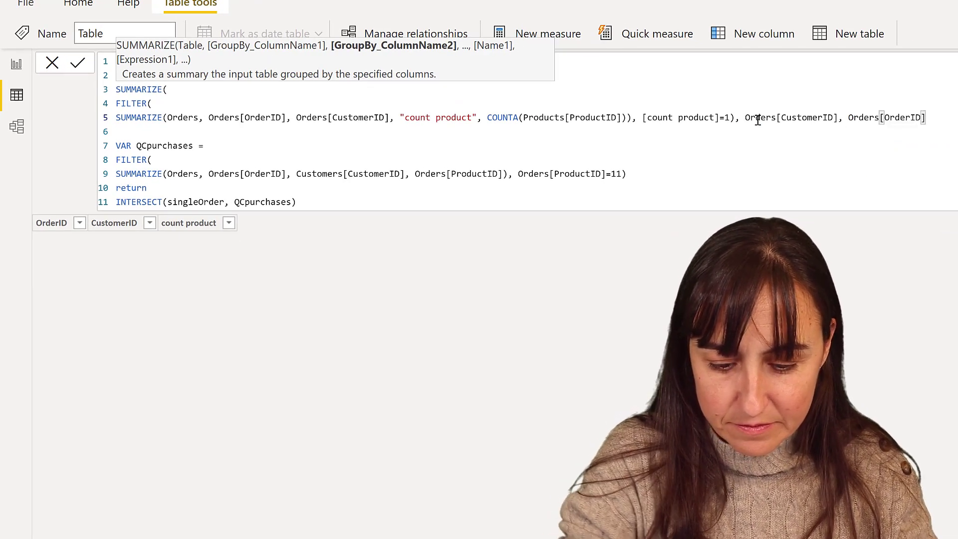
type(")")
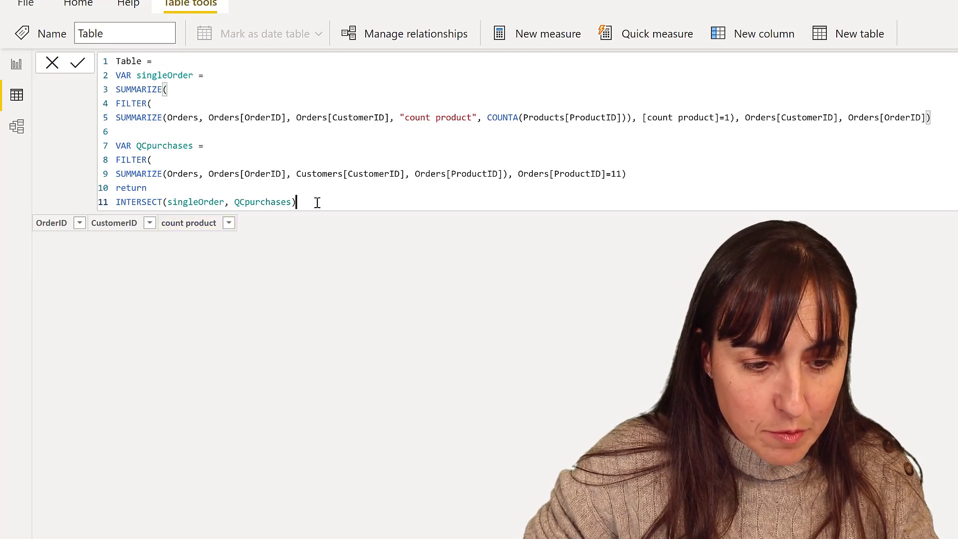
left_click_drag(314, 202, 113, 204)
Comment out the INTERSECT line and return singleOrder on a new line to preview its rows.
key("shift+alt+a")
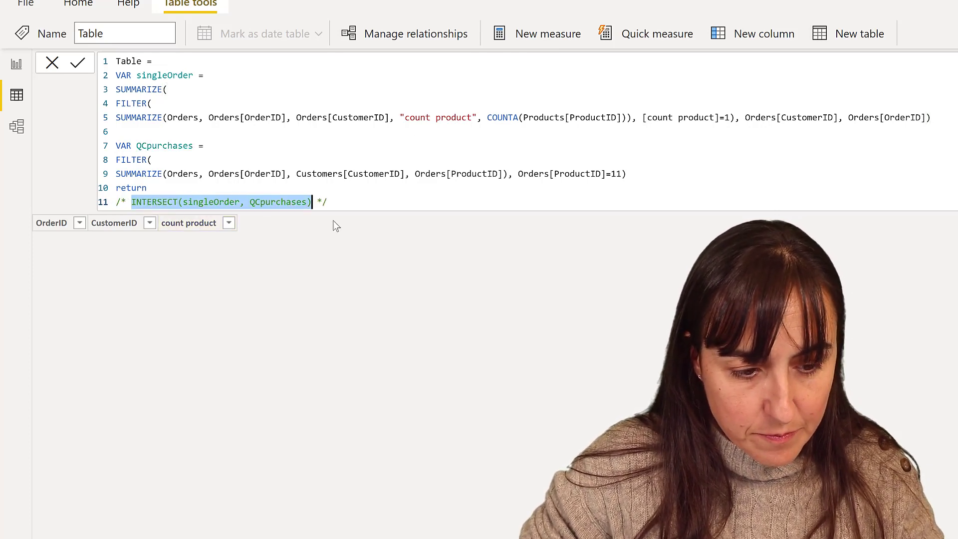
left_click(369, 197)
key("Return")
type("sing")
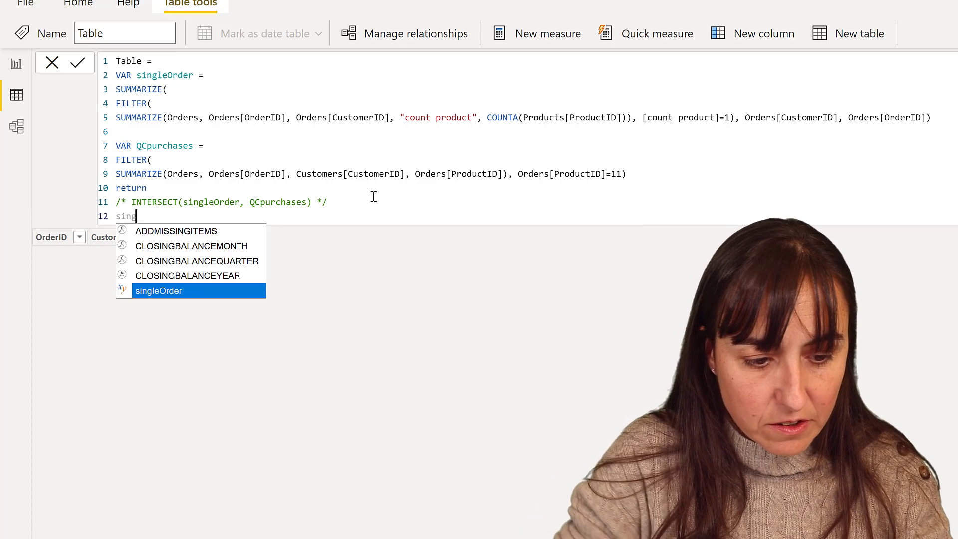
key("Tab")
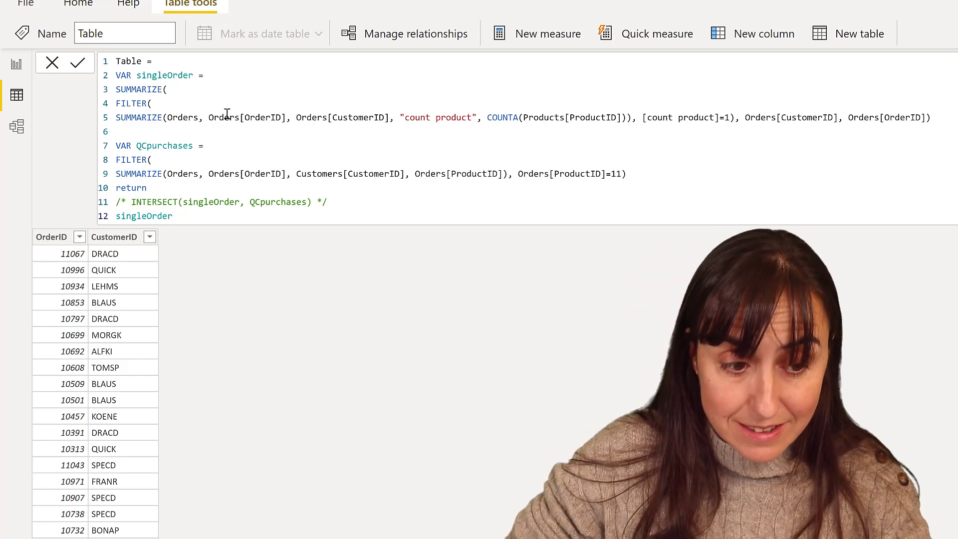
Start an outer SUMMARIZE( on a new line before the QCpurchases FILTER expression.
key("Return")
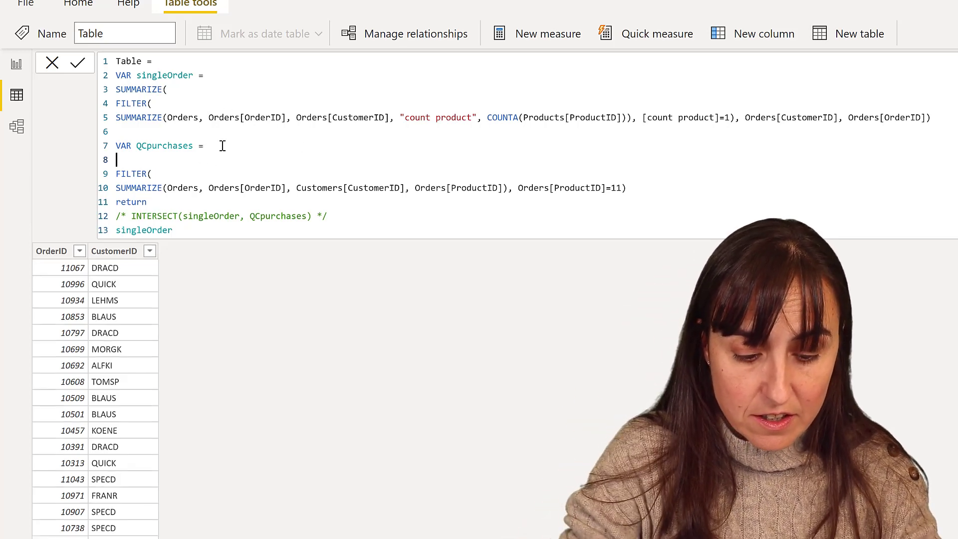
type("SUMMARIZE(")
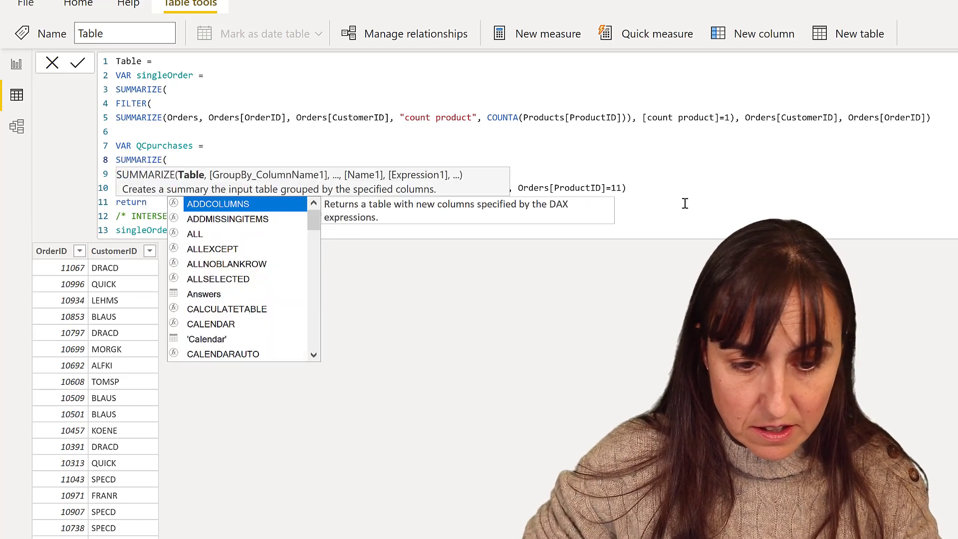
left_click(672, 187)
type(", ")
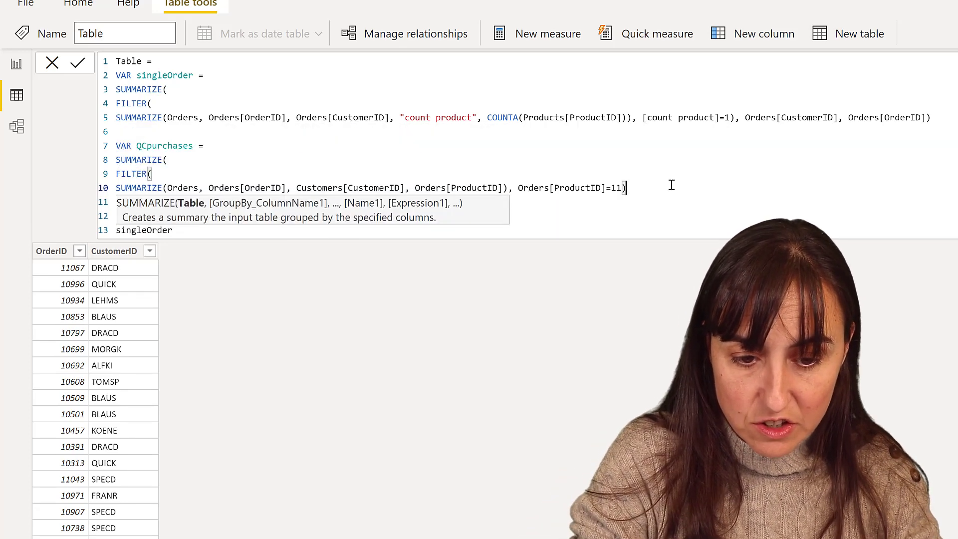
type("o")
key("Down")
key("Down")
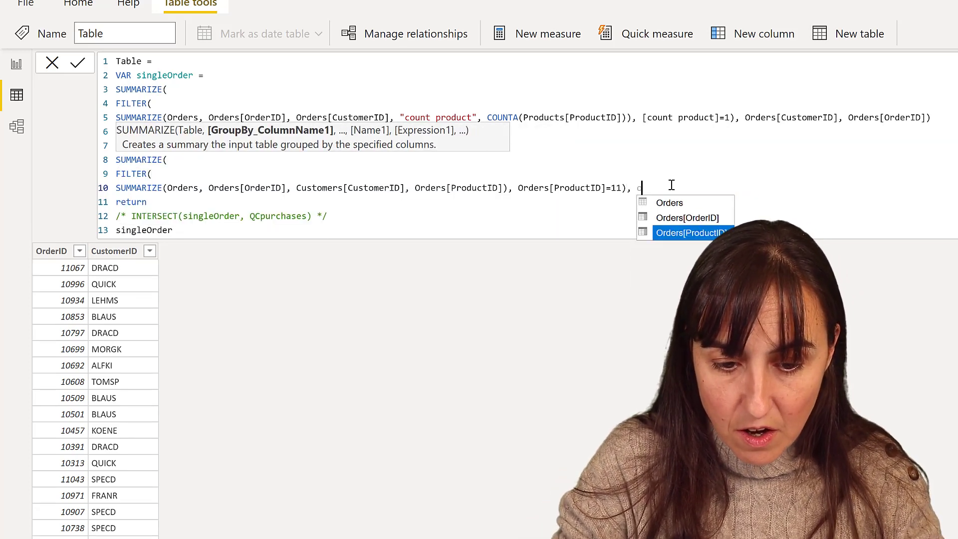
key("Tab")
key("BackSpace")
key("BackSpace")
key("BackSpace")
key("BackSpace")
key("BackSpace")
key("BackSpace")
key("BackSpace")
key("BackSpace")
key("BackSpace")
key("BackSpace")
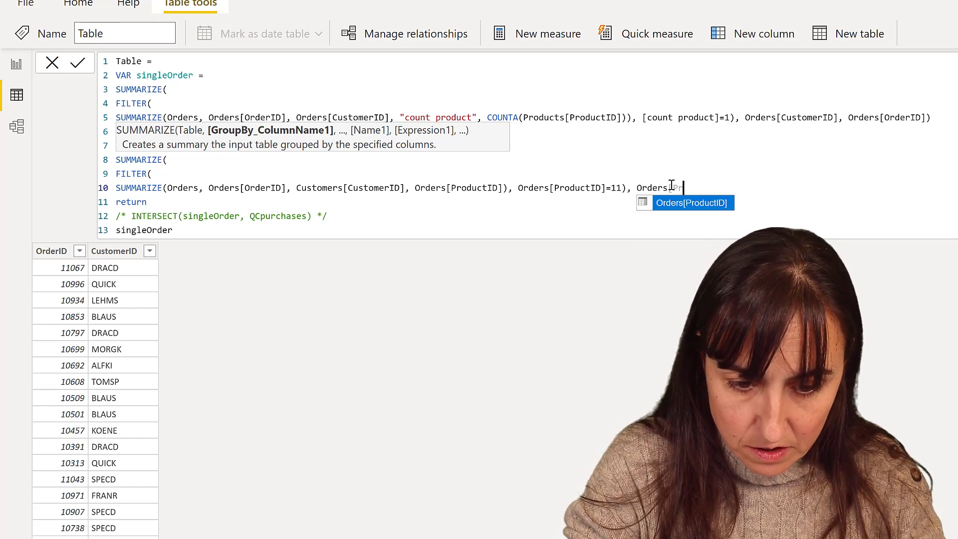
type("cu")
key("Up")
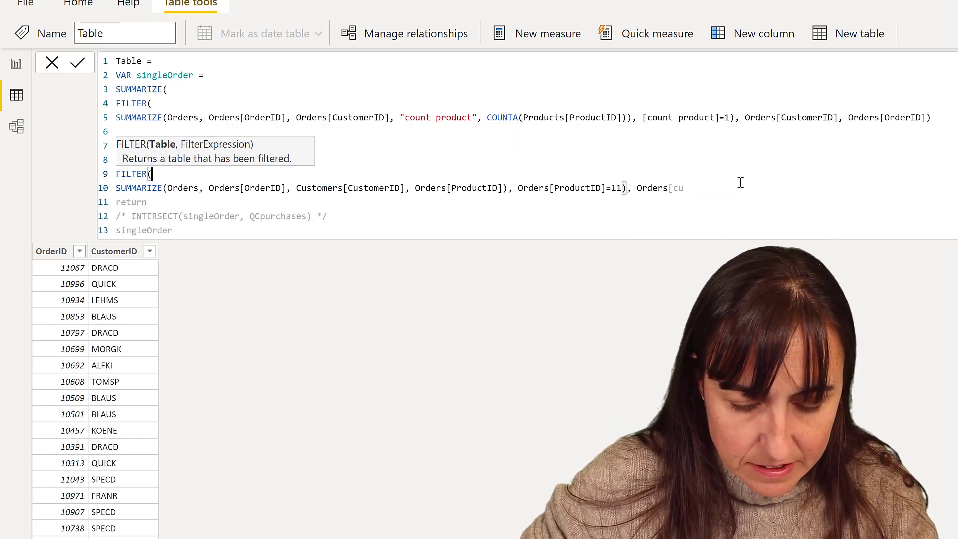
Group QCpurchases by Orders[CustomerID] and Orders[ProductID], then add the closing bracket.
left_click_drag(297, 189, 343, 189)
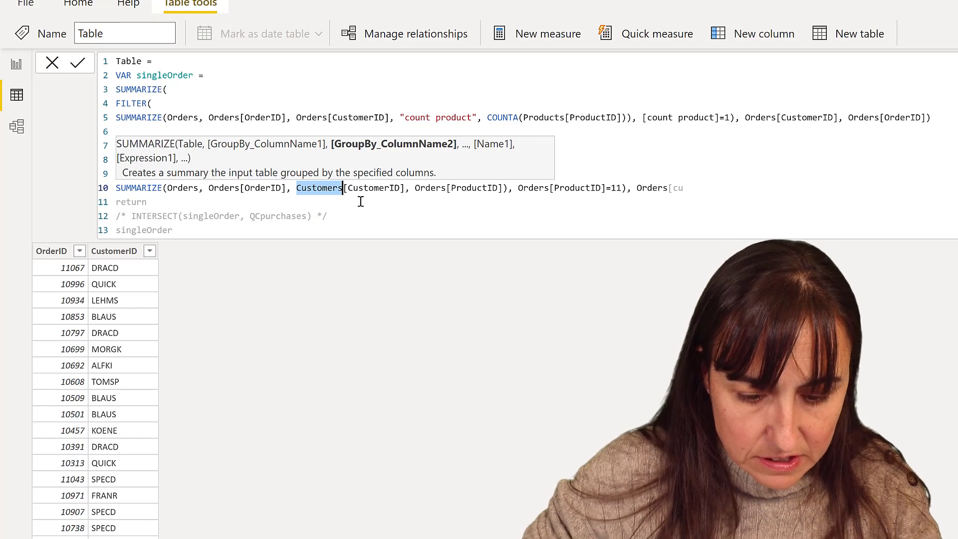
type("orde")
key("Down")
key("Down")
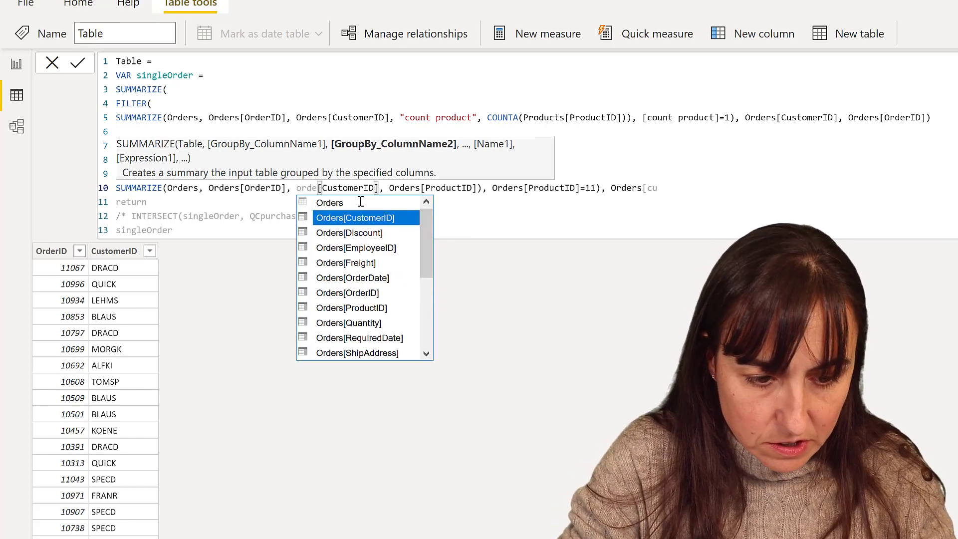
key("Up")
key("Tab")
key("Delete")
key("Delete")
key("Delete")
key("Delete")
key("Delete")
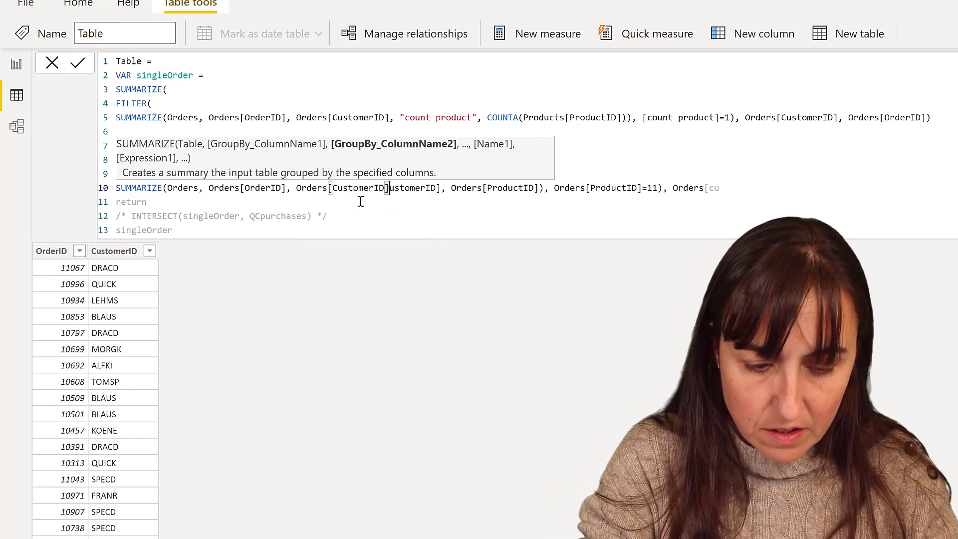
key("Delete")
key("Delete")
key("Delete")
key("Delete")
key("Delete")
key("Delete")
key("Delete")
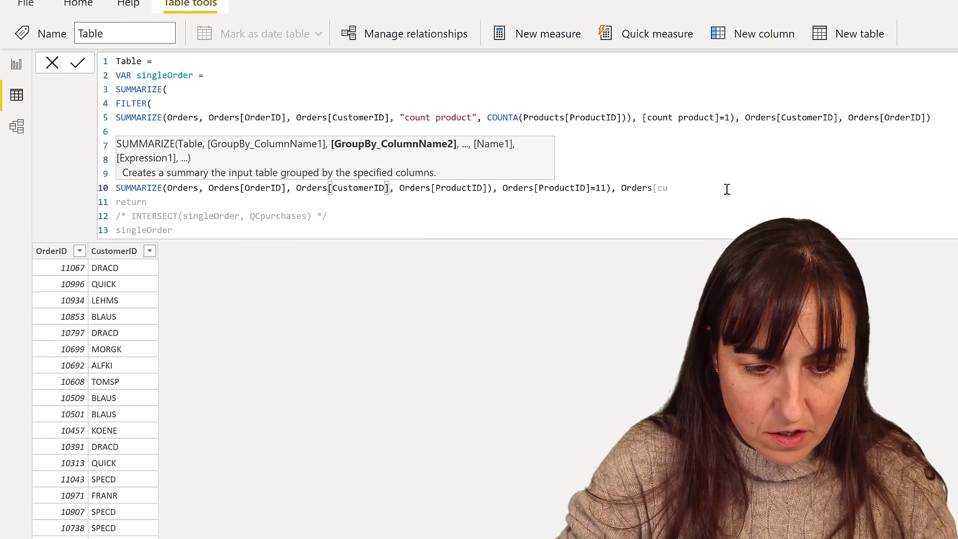
key("Tab")
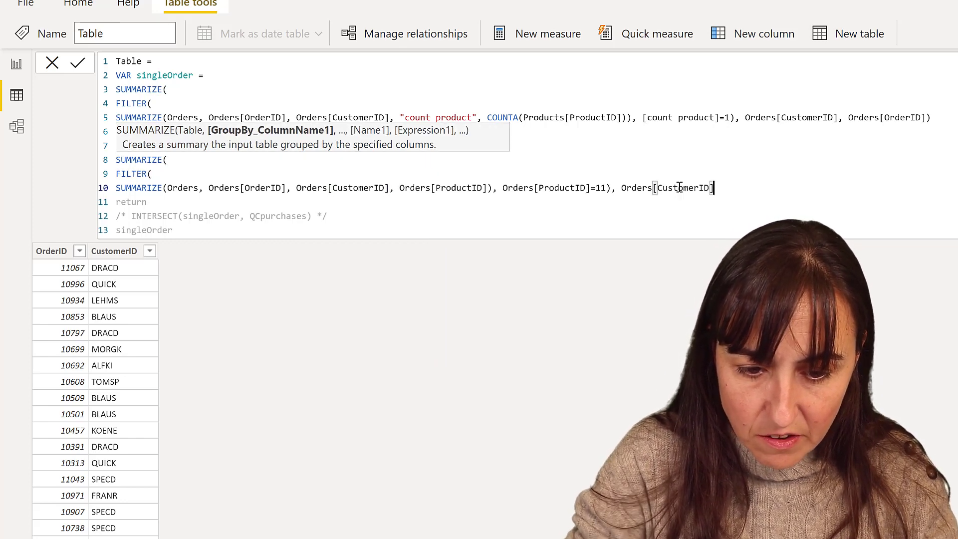
type(", pro")
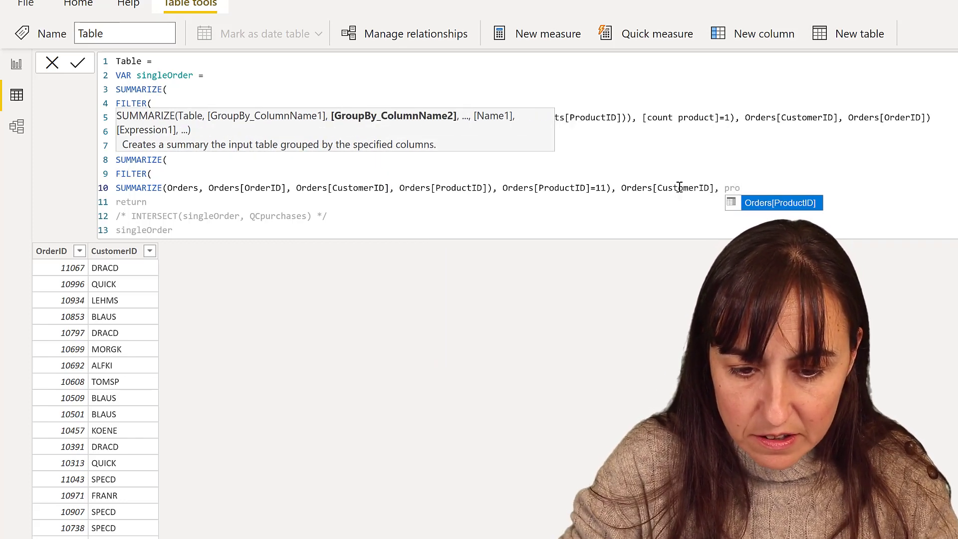
key("BackSpace")
key("BackSpace")
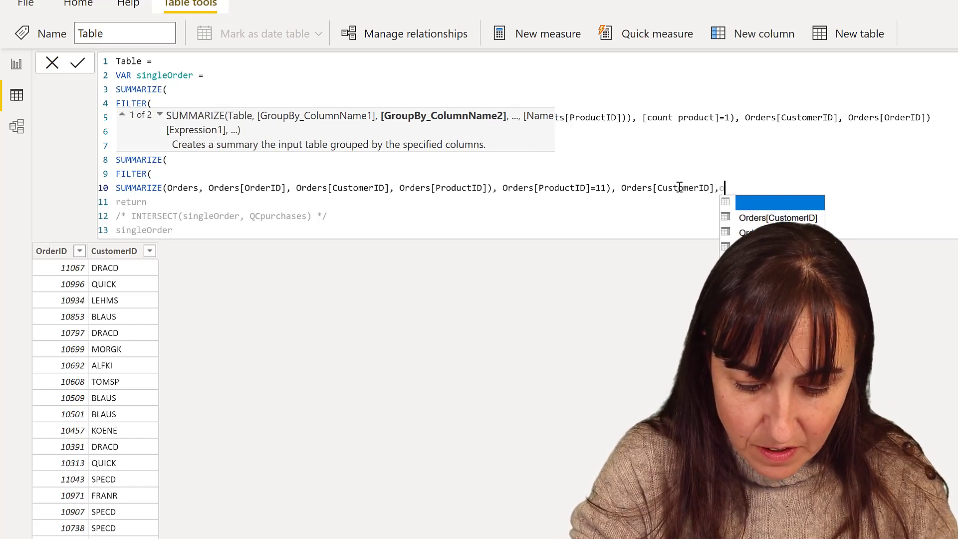
type("orders[p")
key("Tab")
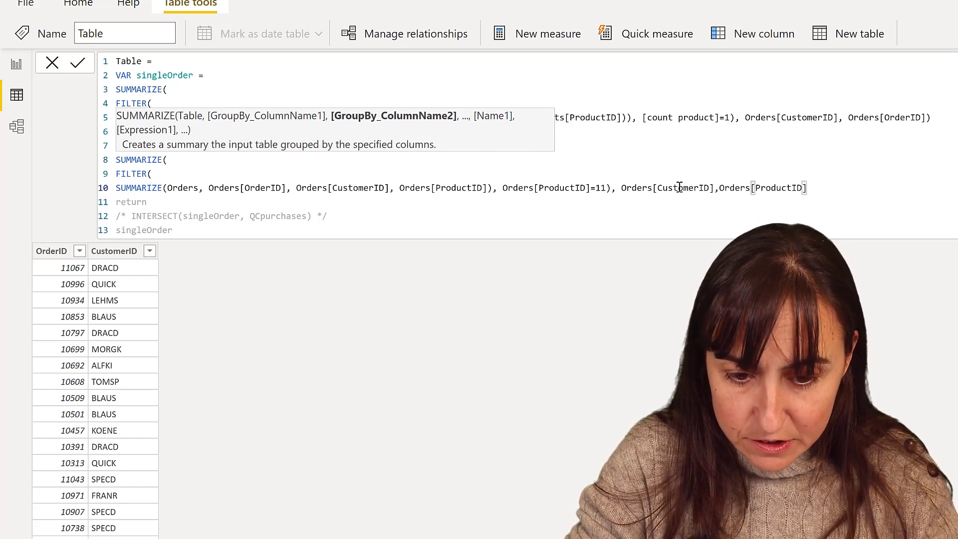
type(")")
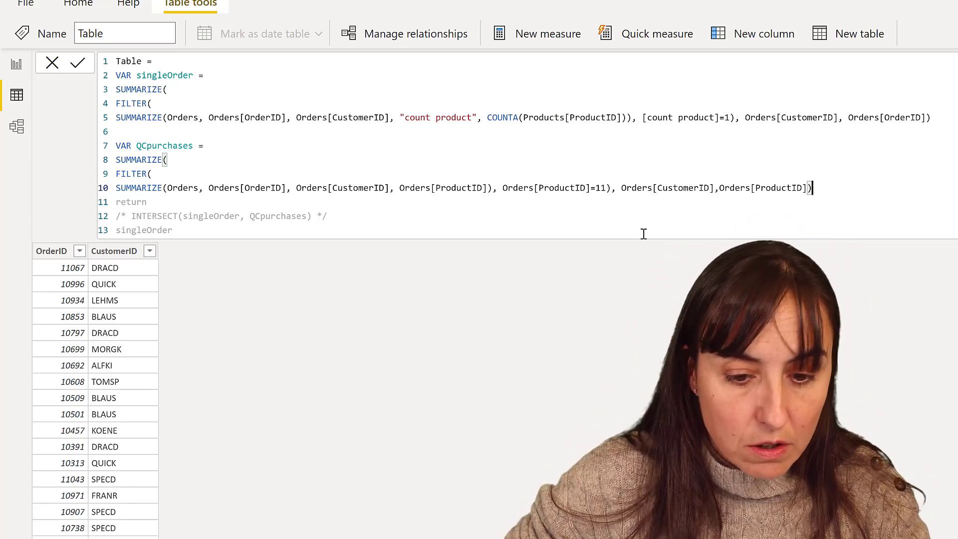
Return QCpurchases instead of singleOrder to preview its product-11 rows.
left_click_drag(182, 231, 113, 229)
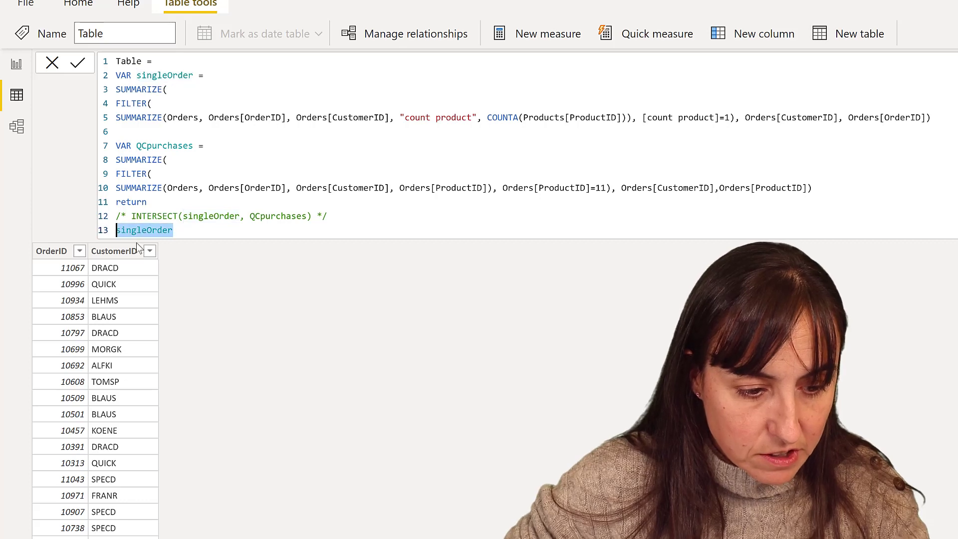
type("Qc")
key("Tab")
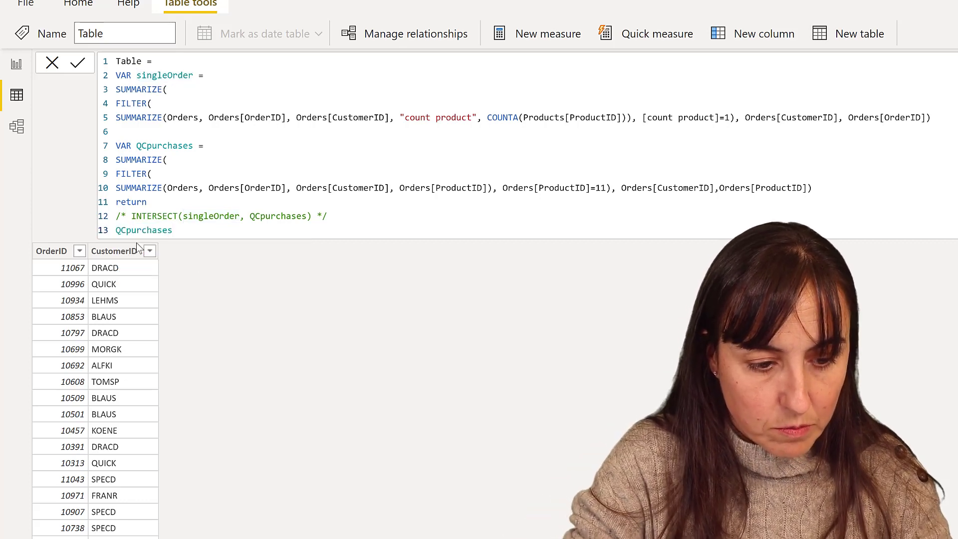
key("Return")
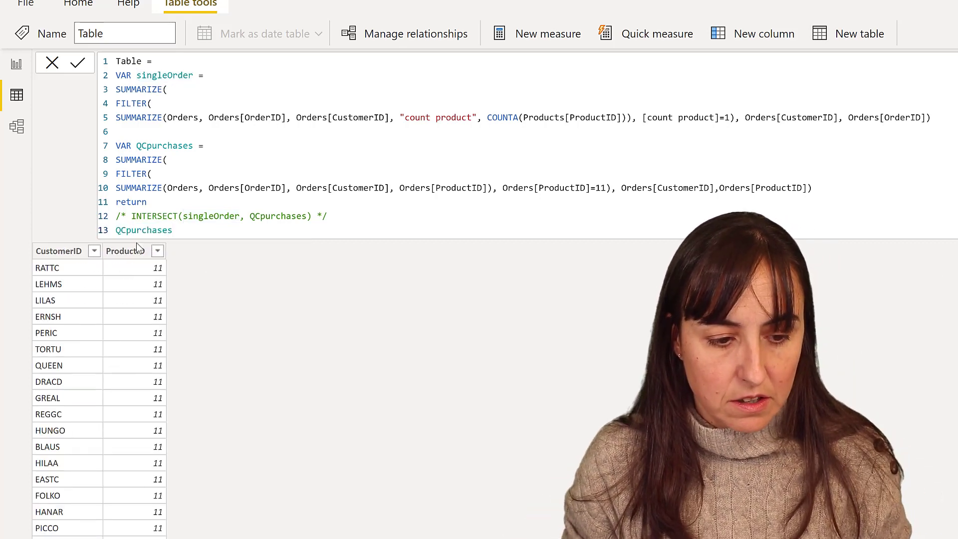
Change the last grouping column to OrderID, preview the rows, then delete QCpurchases from the return line.
double_click(780, 189)
type("OrderID")
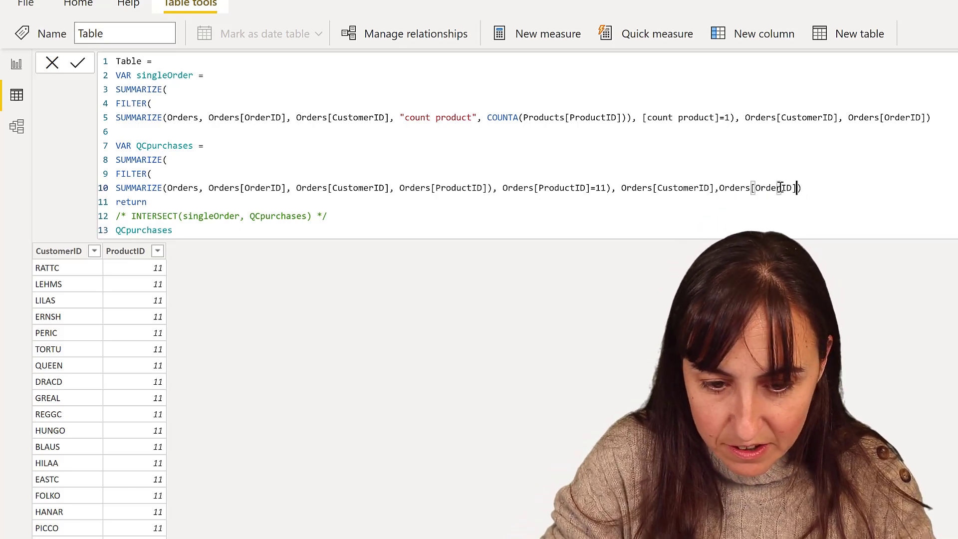
key("End")
key("Return")
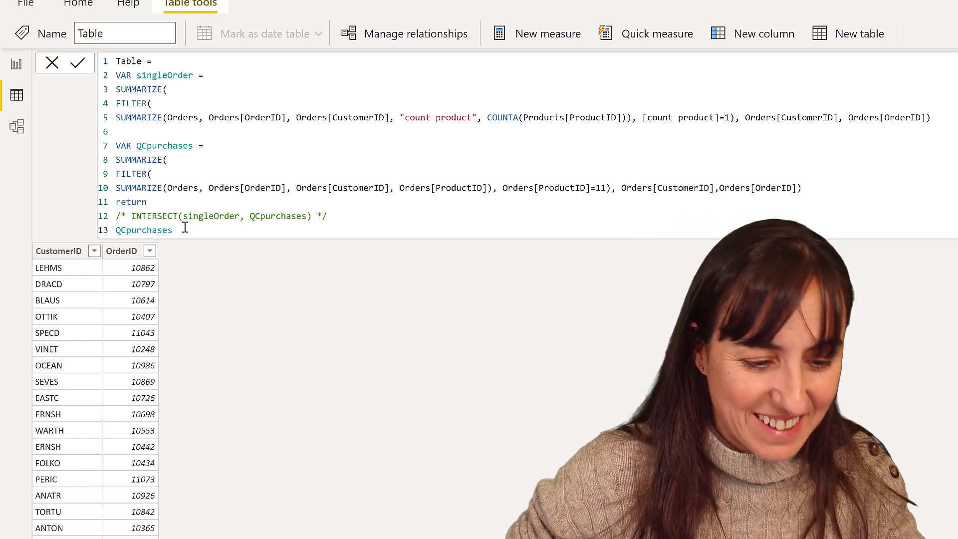
left_click_drag(180, 230, 92, 237)
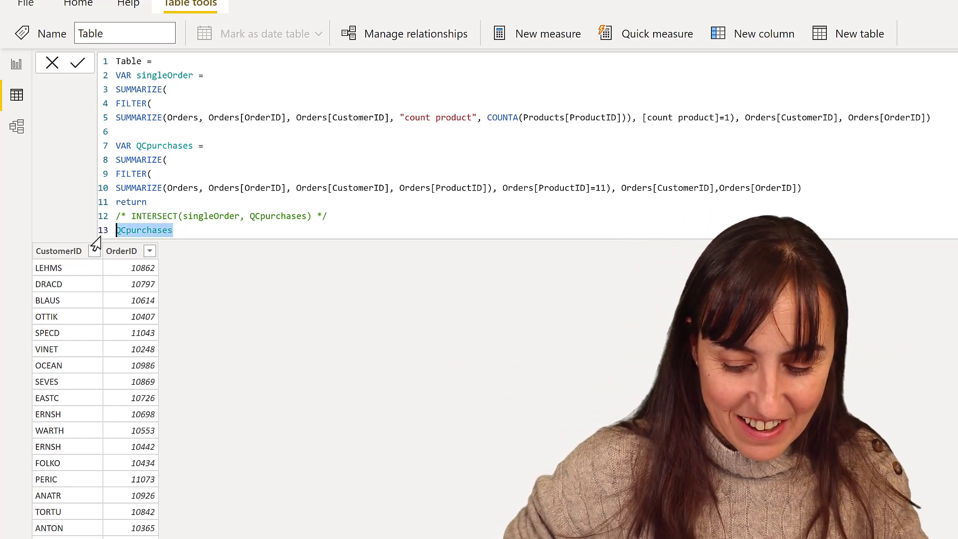
key("BackSpace")
Uncomment the INTERSECT(singleOrder, QCpurchases) line, apply it, and select the formula body to copy.
left_click_drag(349, 215, 66, 215)
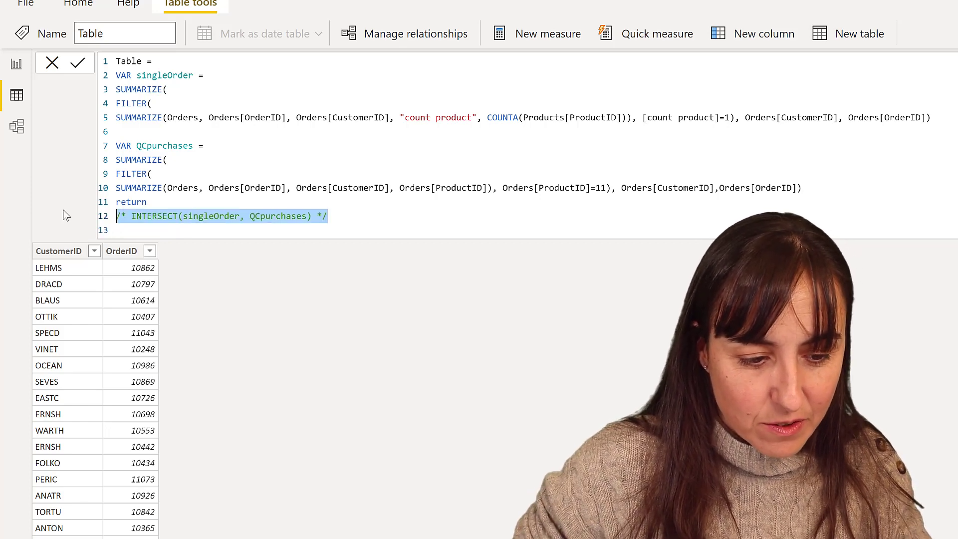
key("shift+alt+a")
left_click(266, 279)
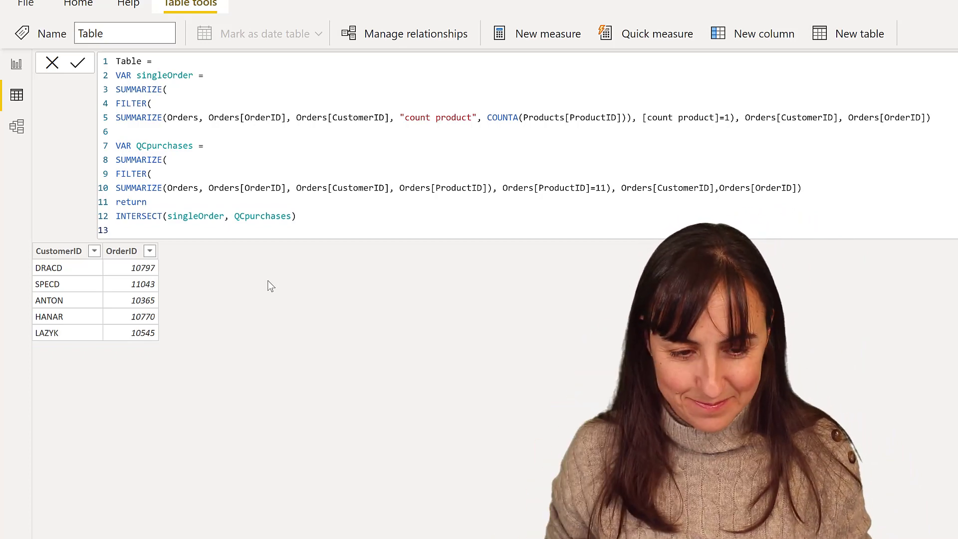
left_click_drag(311, 228, 116, 27)
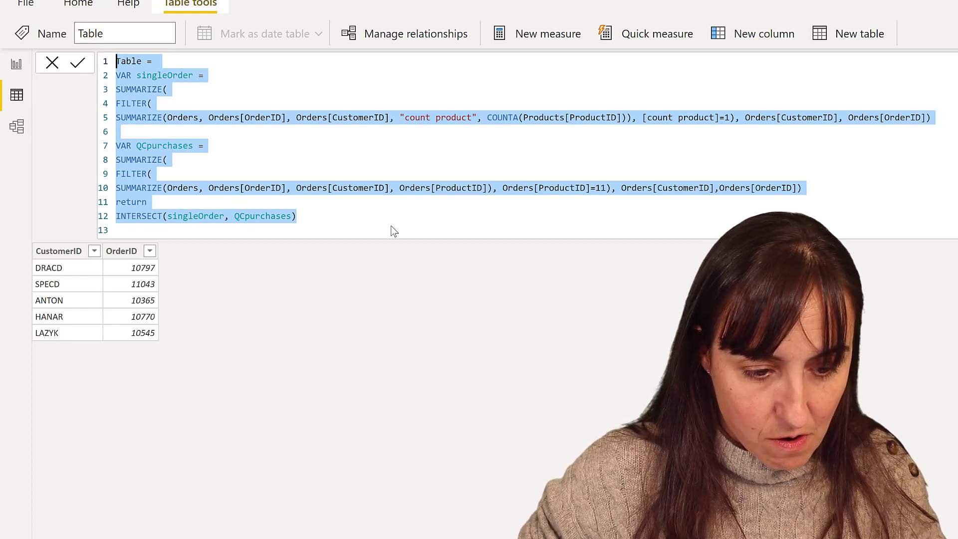
left_click_drag(305, 215, 100, 87)
key("ctrl+c")
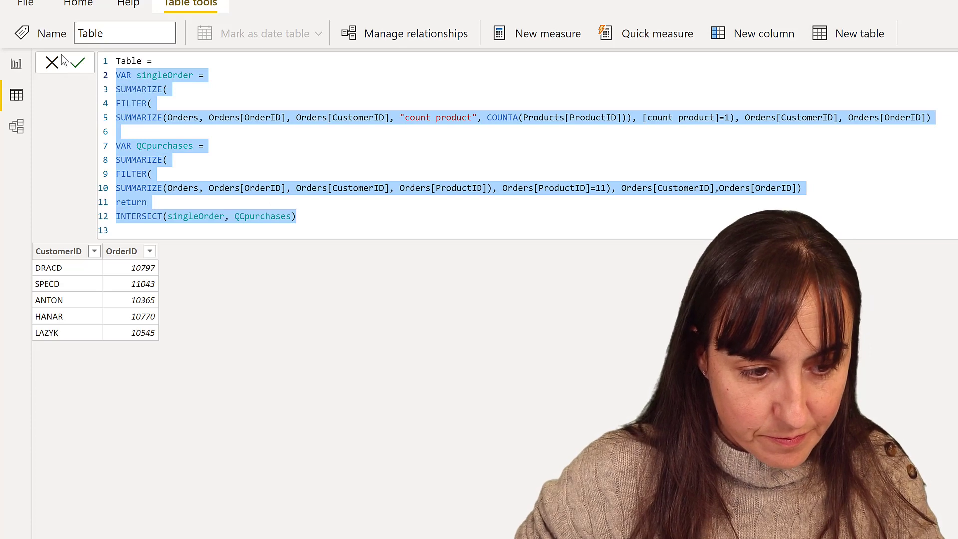
Paste the variables into Day 15 and return COUNTROWS(DISTINCT(INTERSECT(singleOrder, QCpurchases))).
left_click(18, 65)
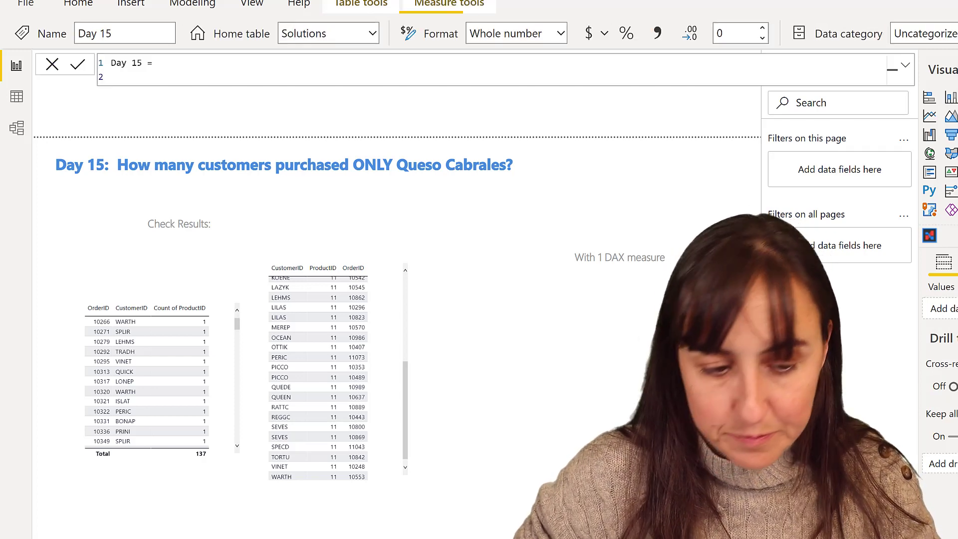
key("ctrl+v")
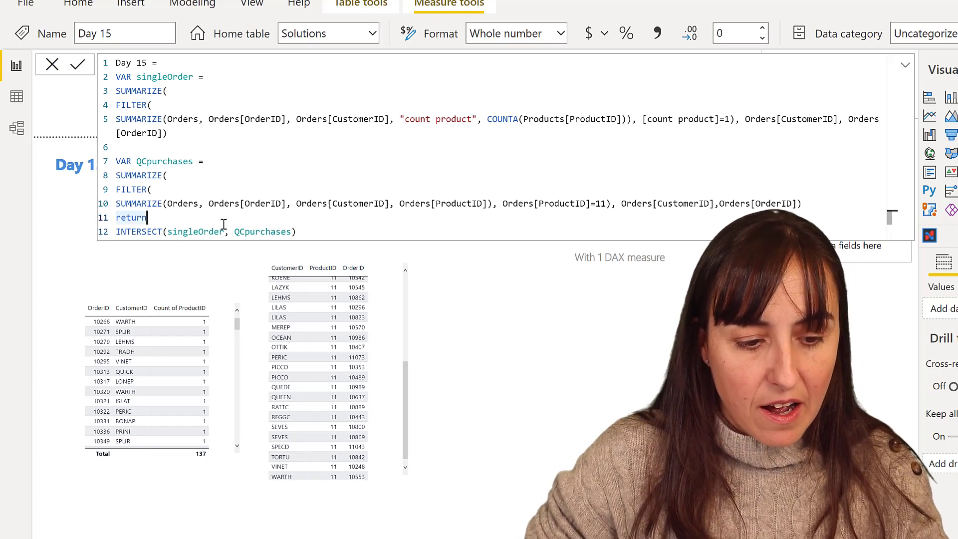
key("Return")
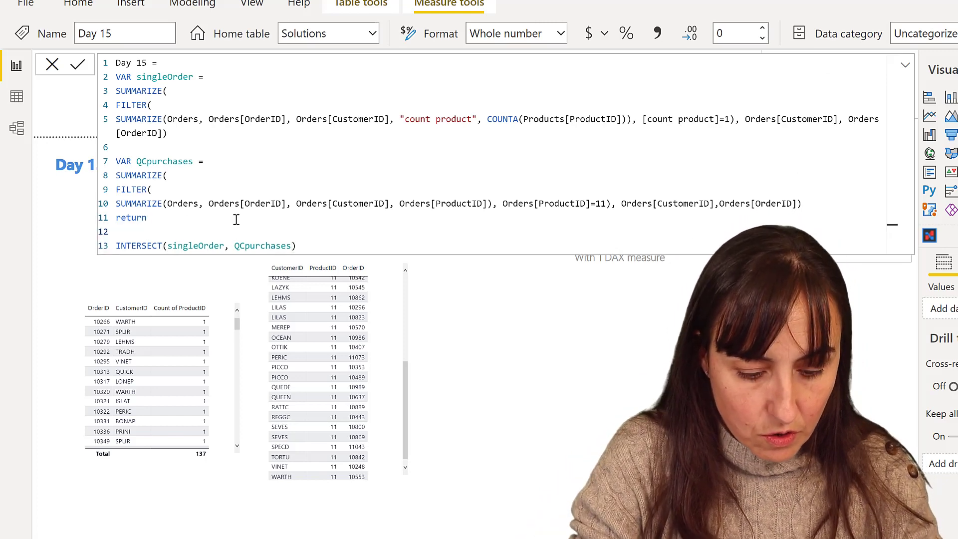
type("cou")
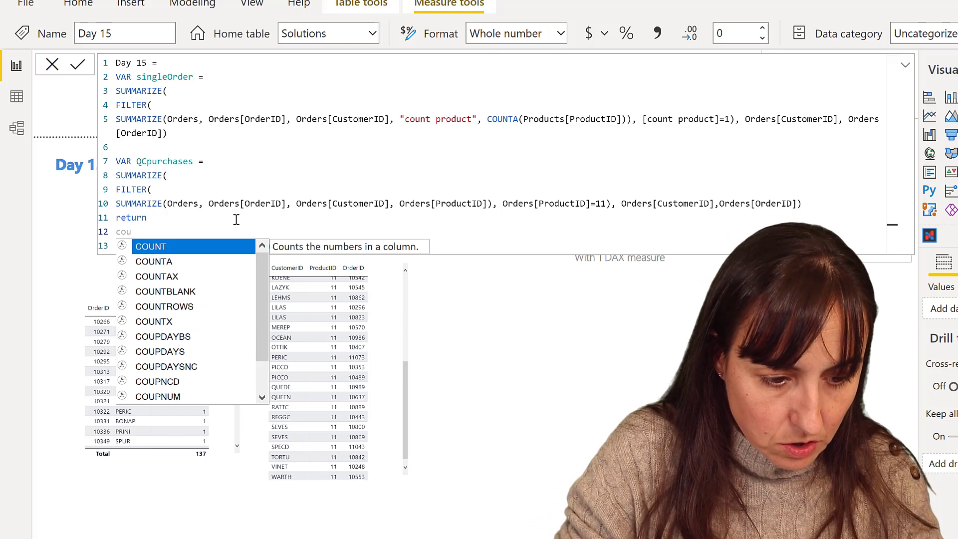
key("Down")
key("Down")
key("Down")
key("Down")
key("Tab")
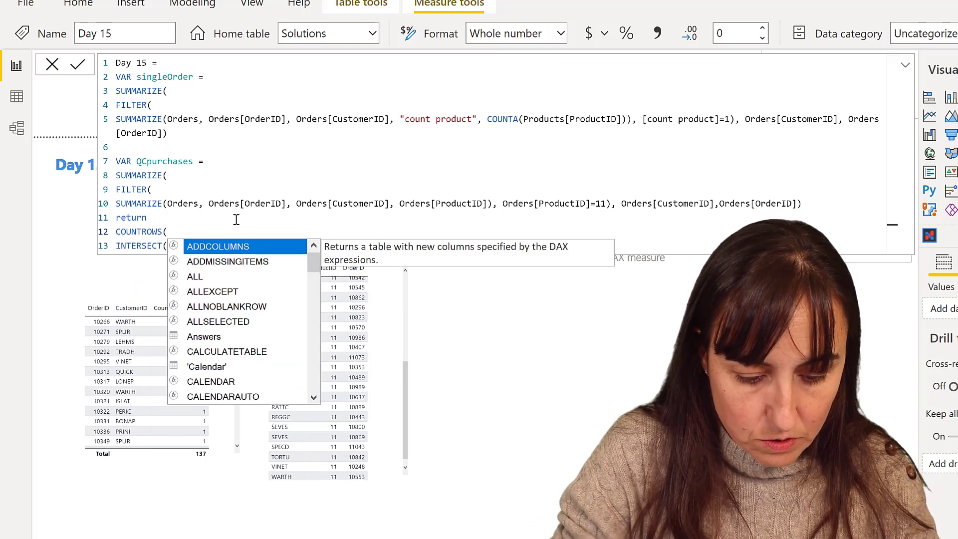
type("dist")
key("Tab")
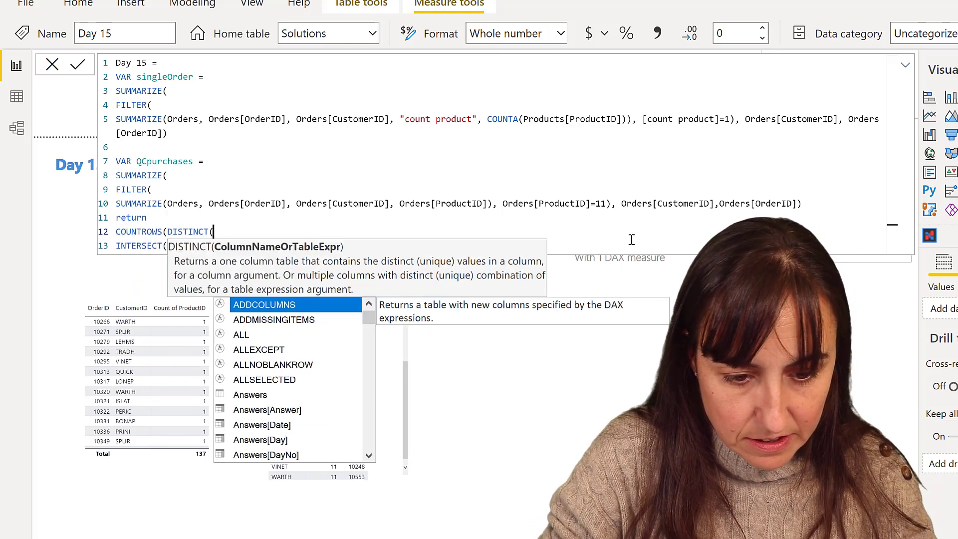
key("Escape")
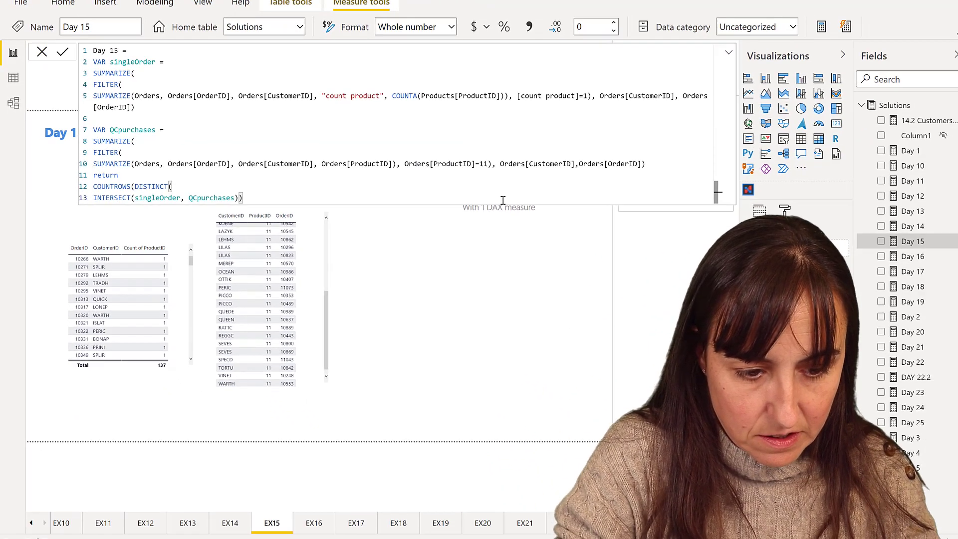
type(")")
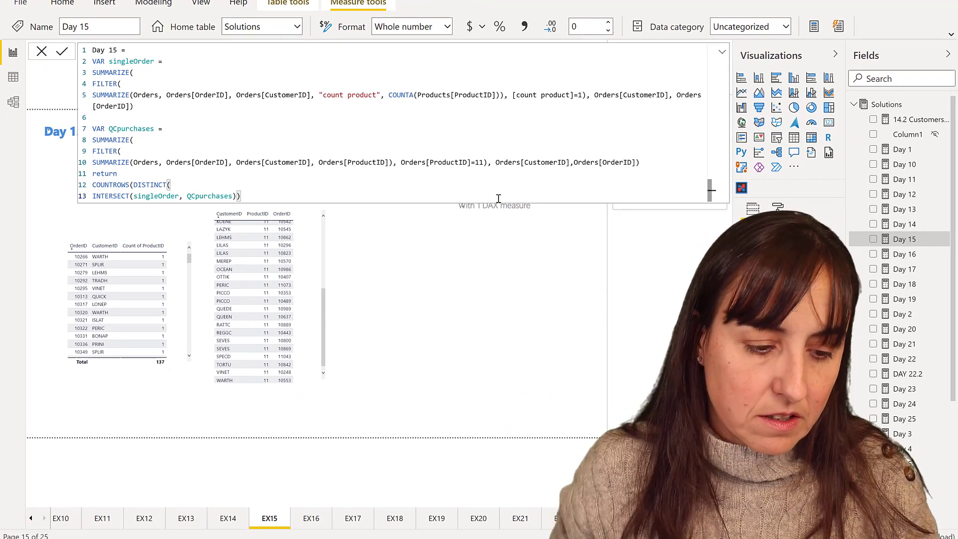
key("Return")
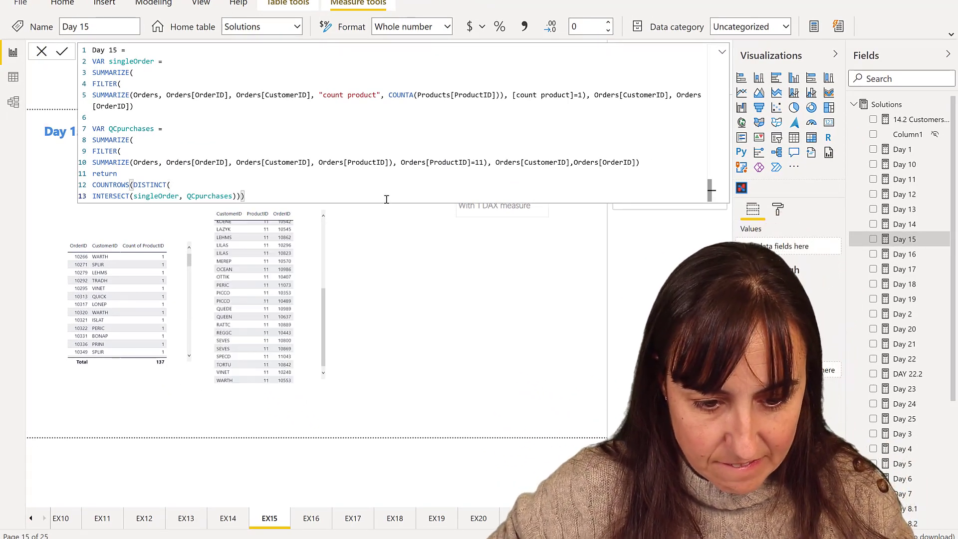
Show the Day 15 measure as a resized card displaying 5 under 'With 1 DAX measure'.
left_click_drag(904, 239, 507, 289)
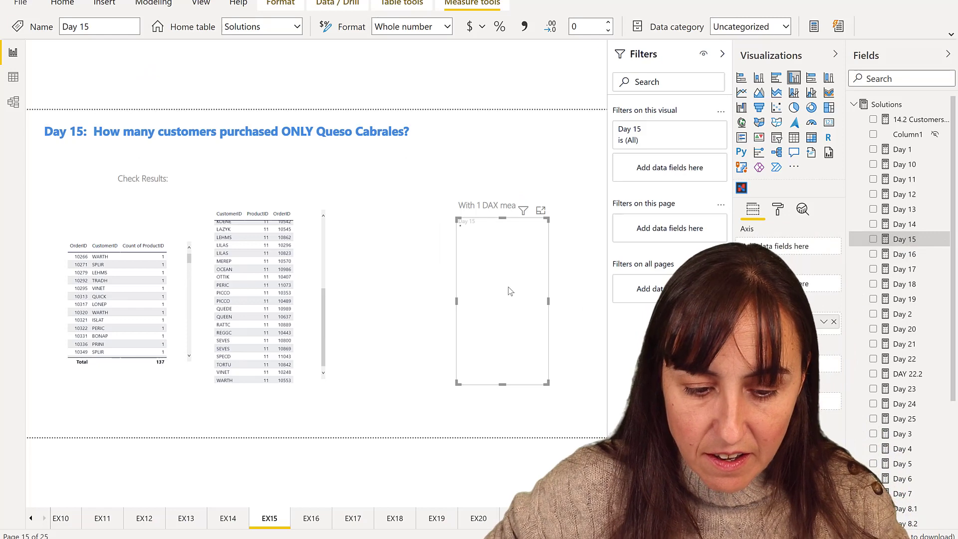
left_click(828, 122)
left_click_drag(553, 383, 555, 322)
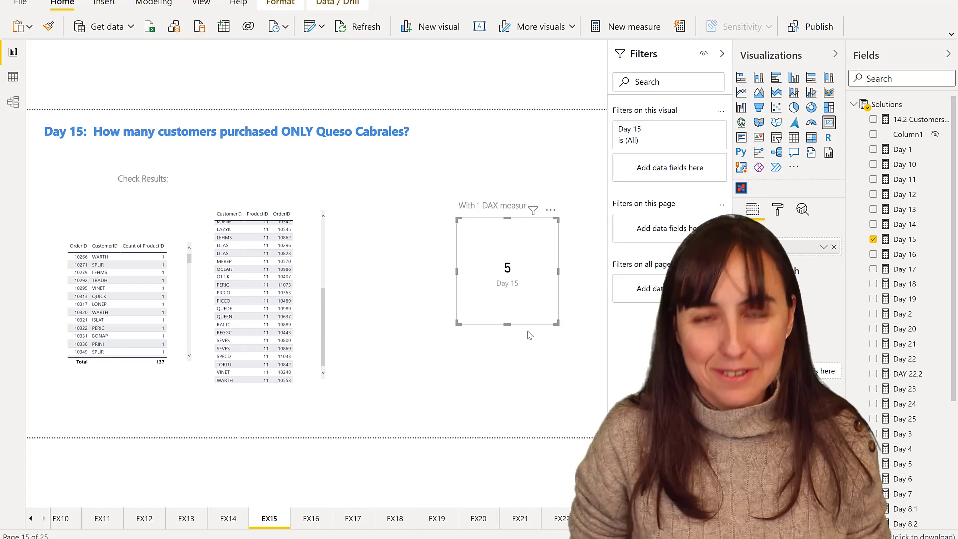